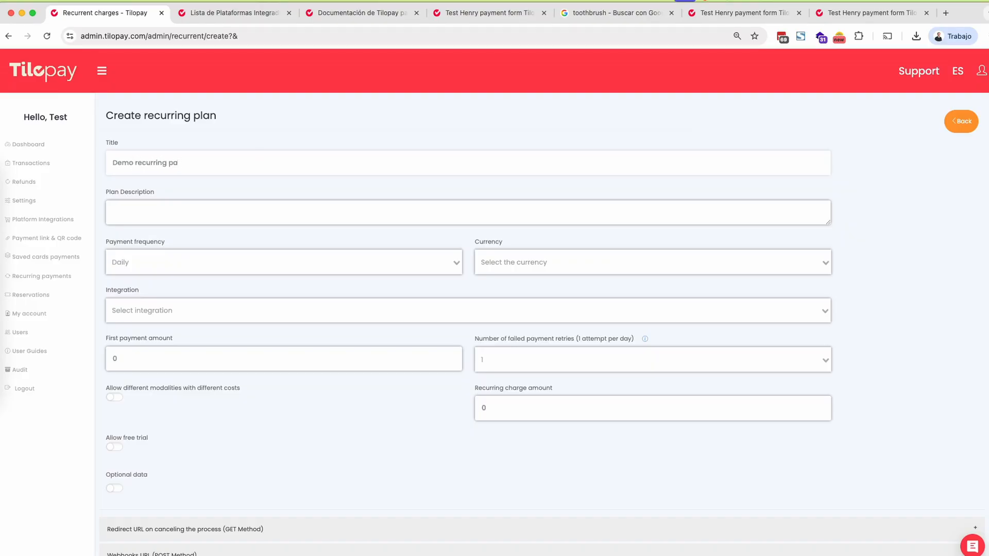
- Complete the title as "Demo recurring plan" and enter the plan description "Description for the demo recurring plan"
type("n")
key("Tab")
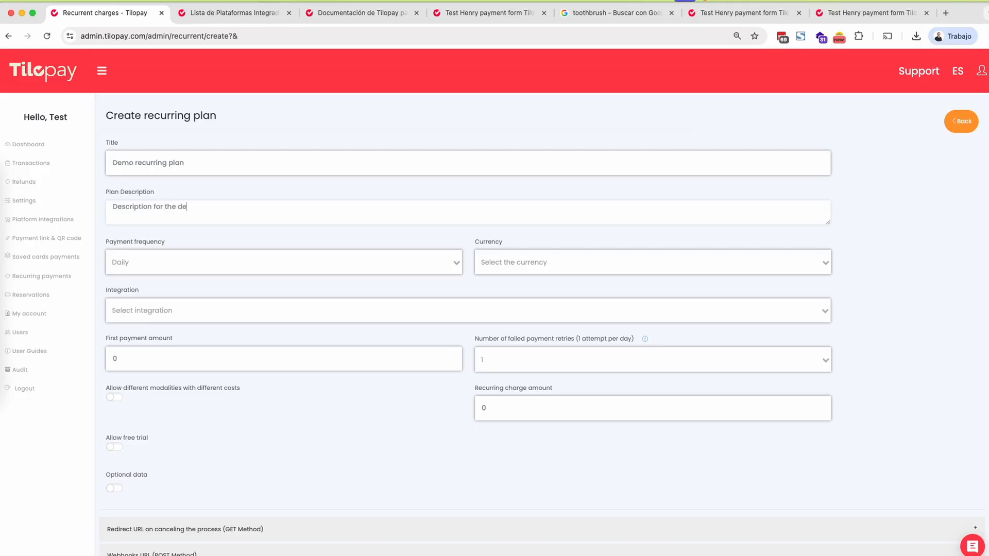
type("Description for the demo recurring plan")
- Set the plan's payment frequency to Monthly, its currency to USD and its integration to TiloPay Integration
left_click(239, 264)
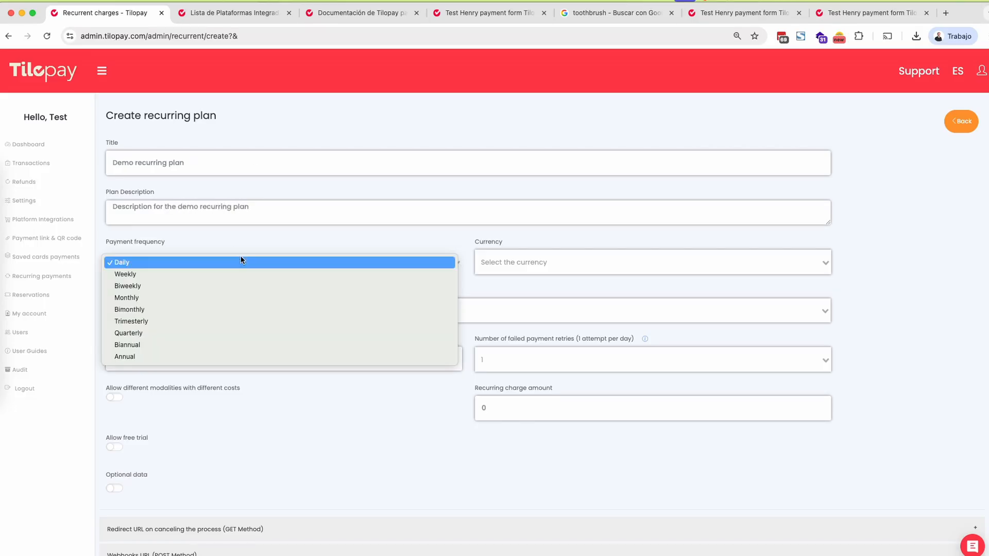
left_click(250, 299)
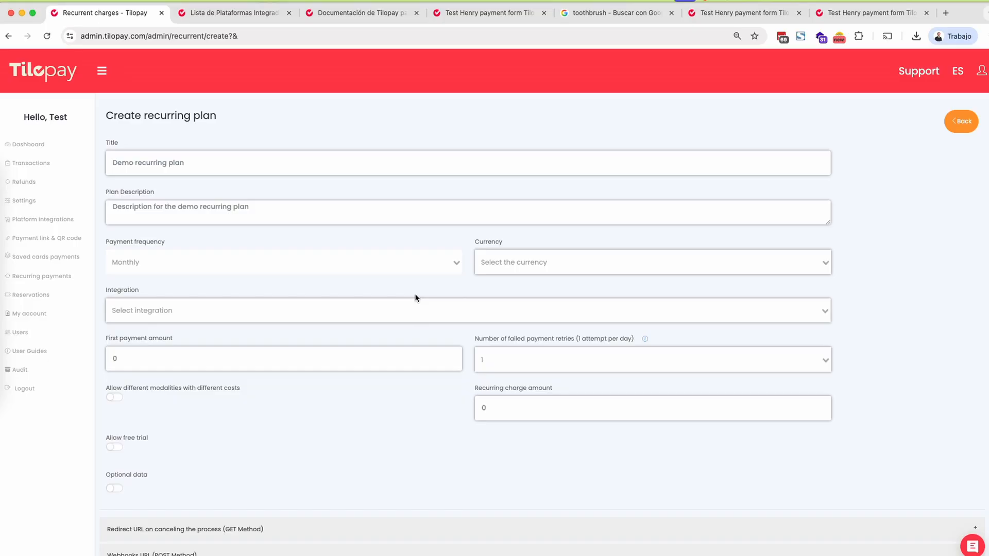
left_click(502, 267)
left_click(489, 276)
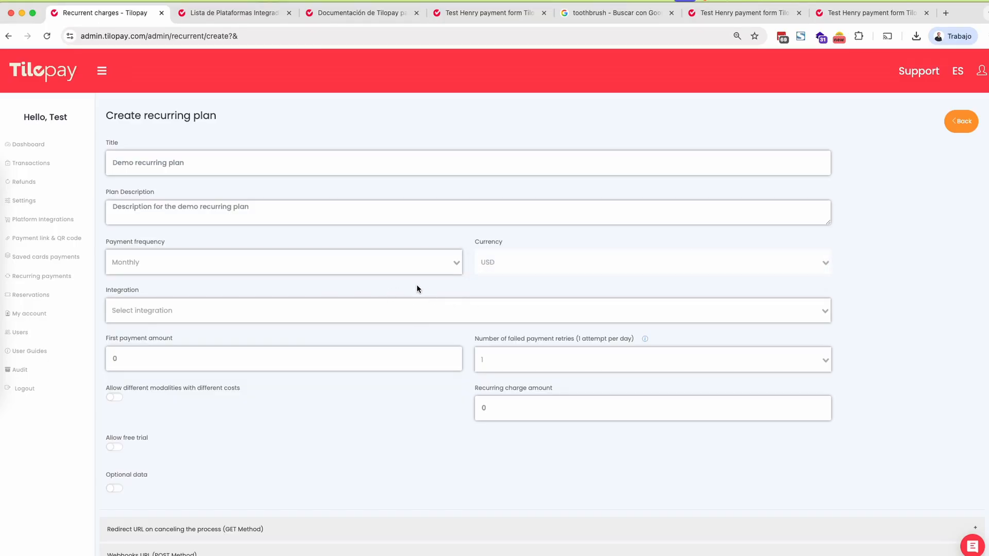
left_click(209, 309)
left_click(140, 322)
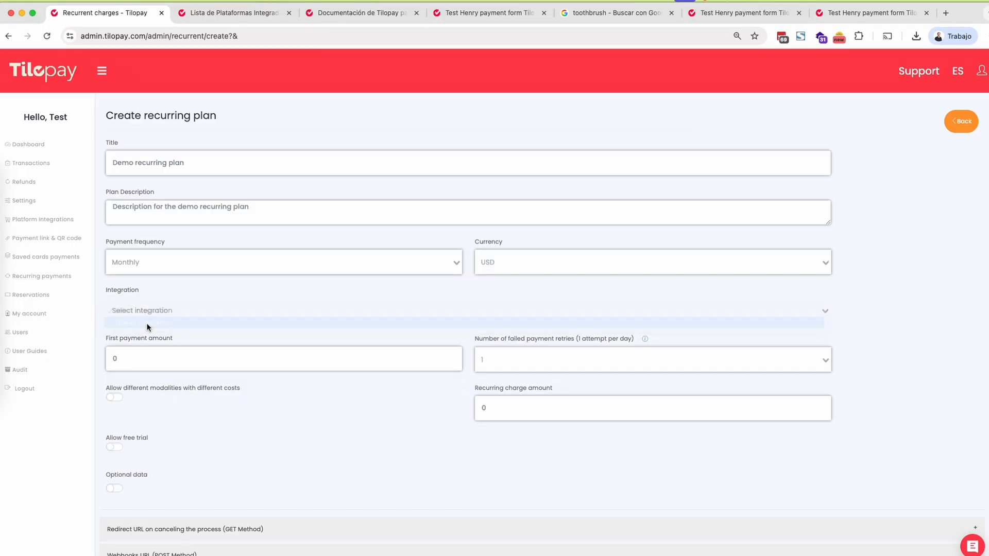
- Set the first payment amount to 50, the failed payment retries to 5 and the recurring charge amount to 100
scroll(168, 335, "down", 2)
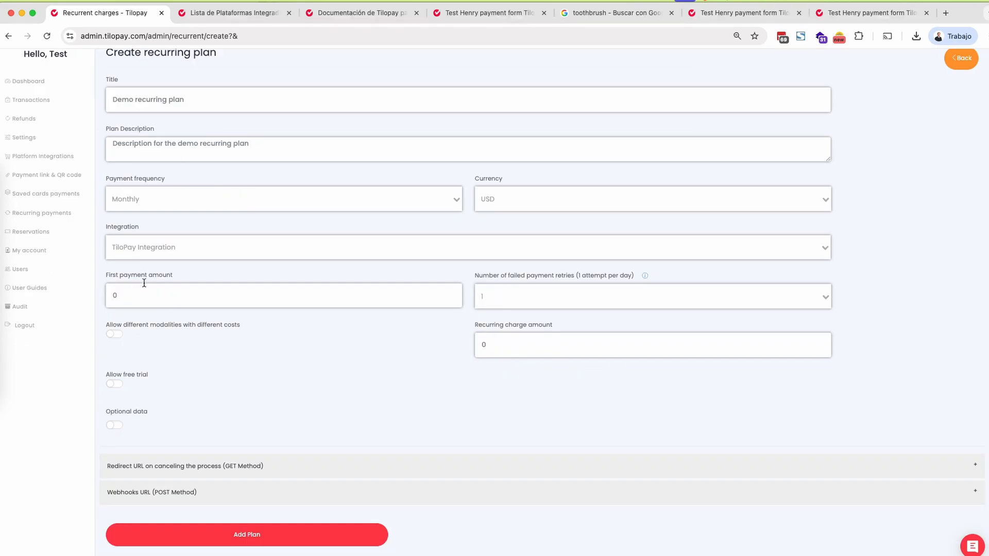
double_click(148, 295)
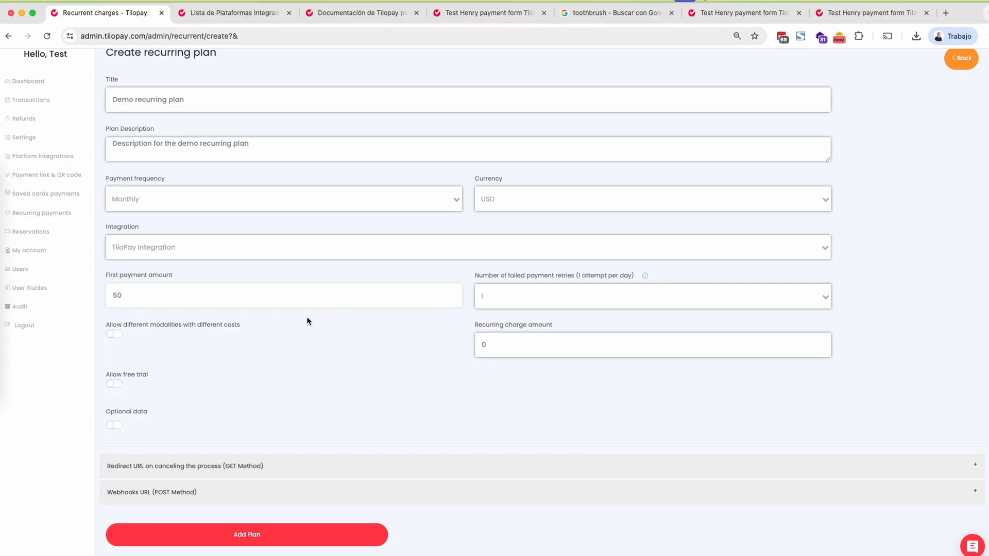
left_click(552, 317)
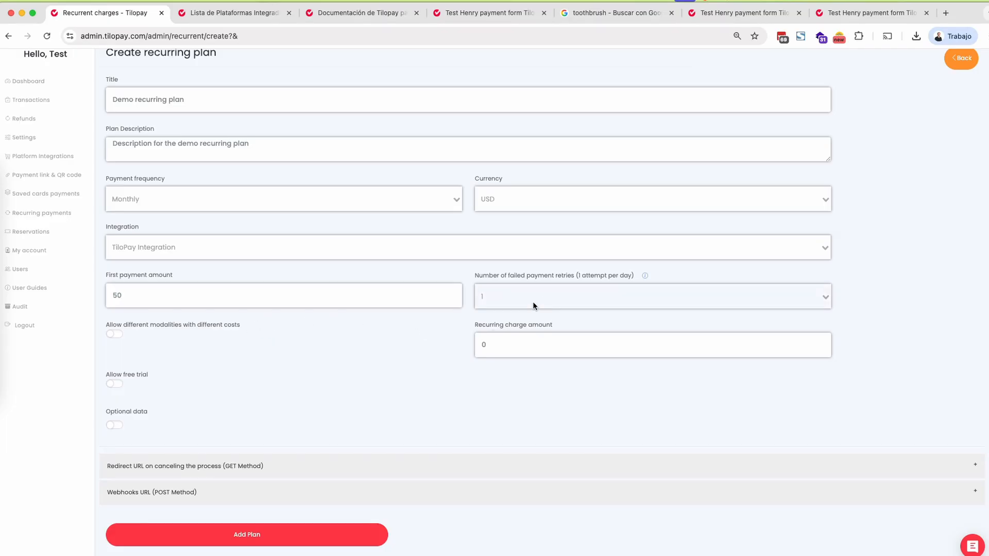
left_click(577, 297)
left_click(571, 345)
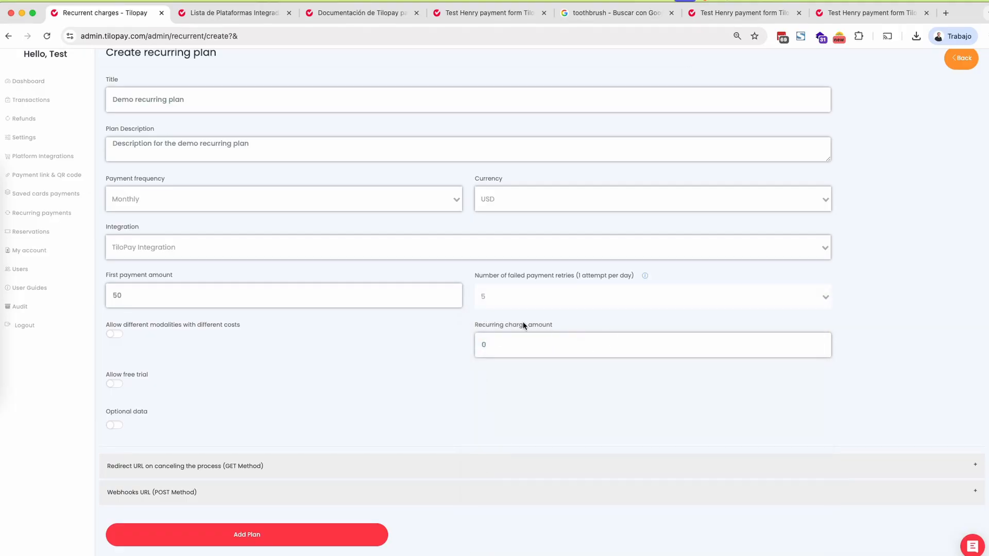
left_click(593, 351)
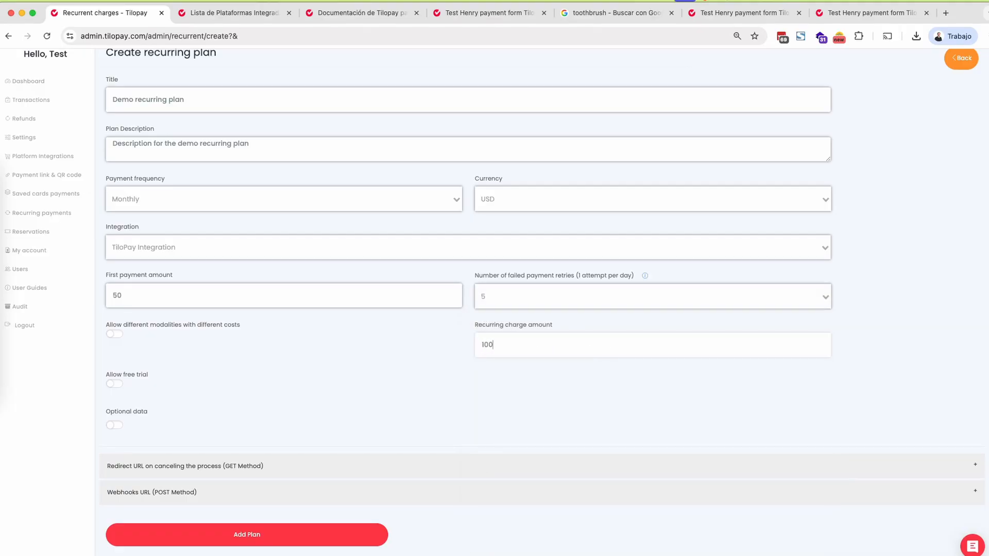
left_click(375, 380)
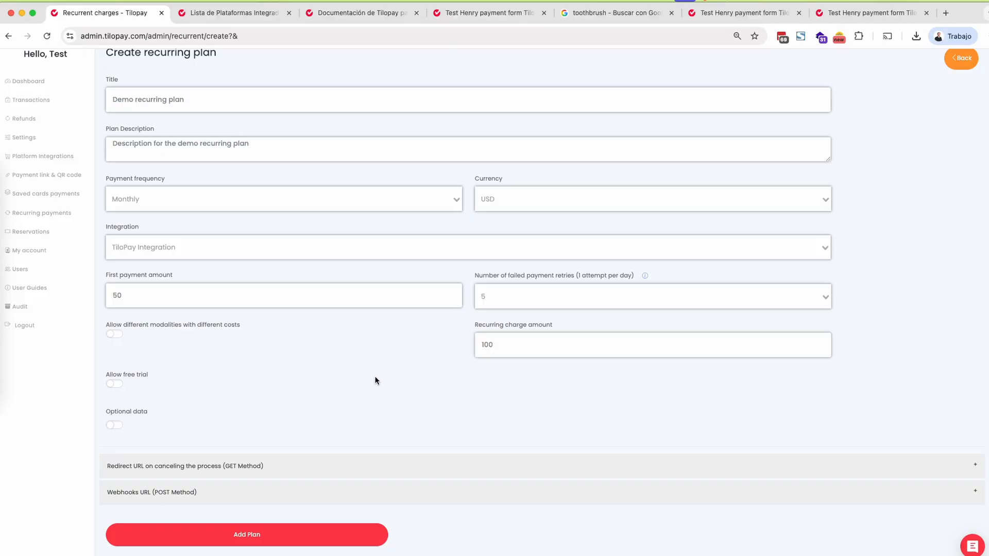
- Allow different modalities with different costs and define a Gold modality with an amount of 100
left_click(115, 334)
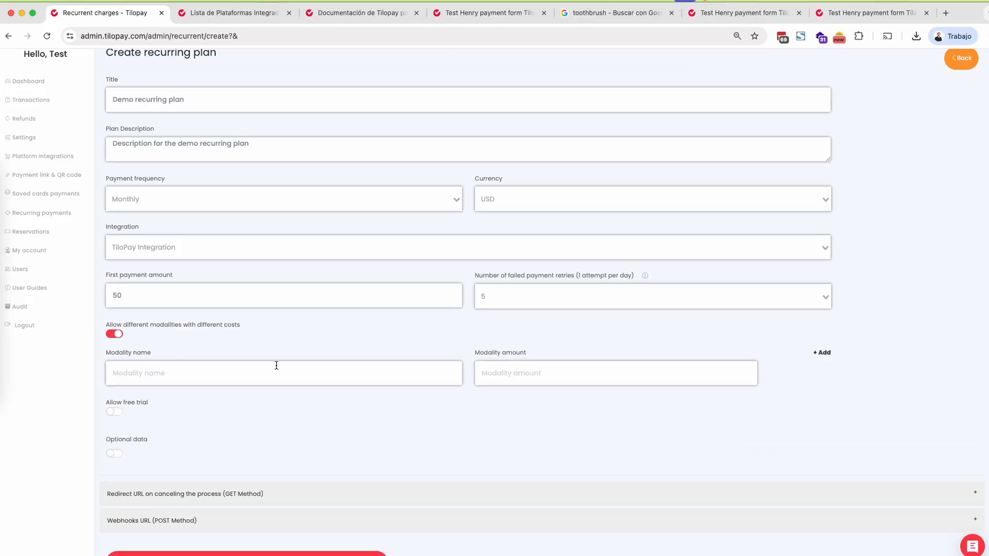
left_click(276, 366)
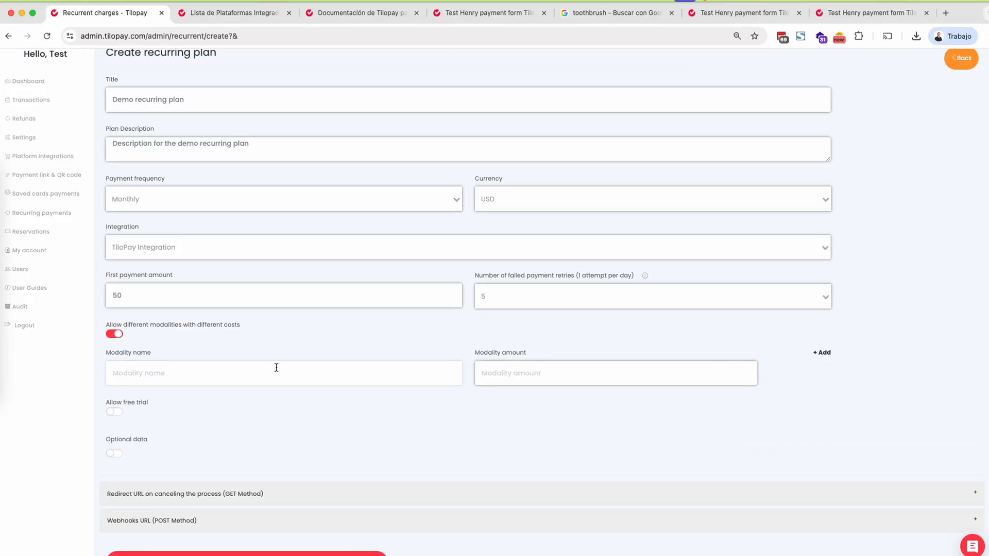
type("Gold")
key("Tab")
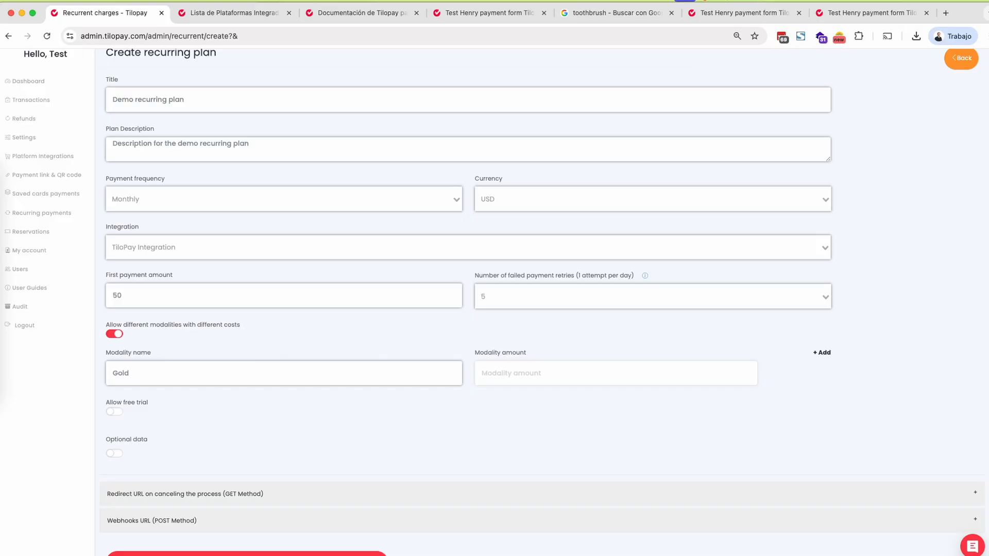
type("100")
- Add two more modality rows and fill in the second modality as Silver with an amount of 90
double_click(820, 353)
left_click(203, 404)
type("Silver")
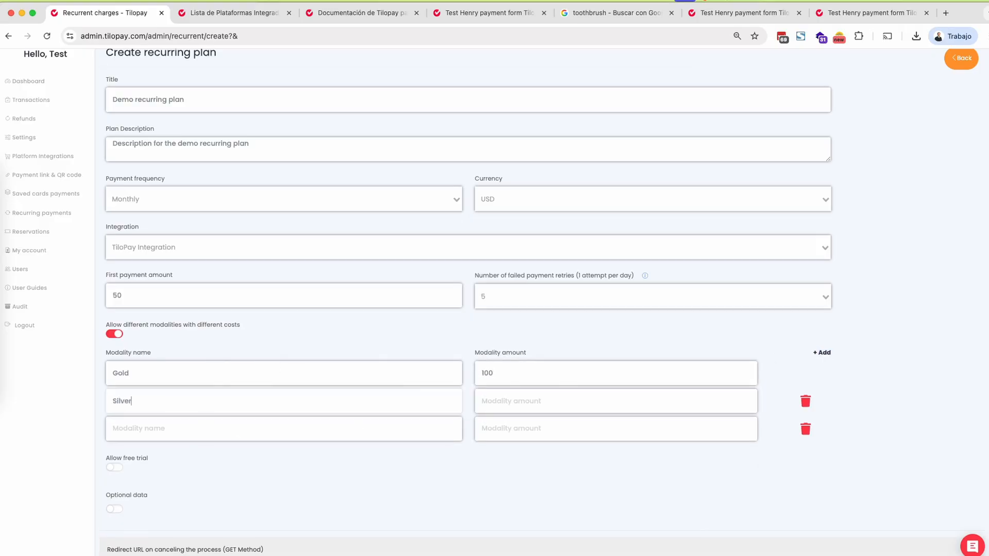
key("Tab")
type("9")
key("Tab")
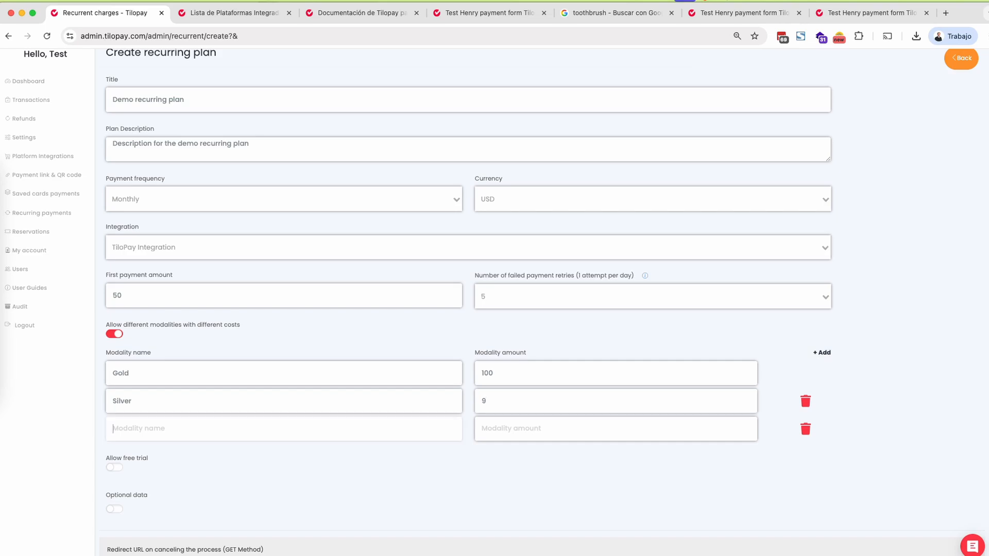
key("shift+Tab")
type("0")
key("BackSpace")
type("90")
- Fill in the third modality as Bronze with an amount of 80
key("Tab")
type("Br")
key("BackSpace")
key("BackSpace")
type("B ronz")
type("onze")
key("Tab")
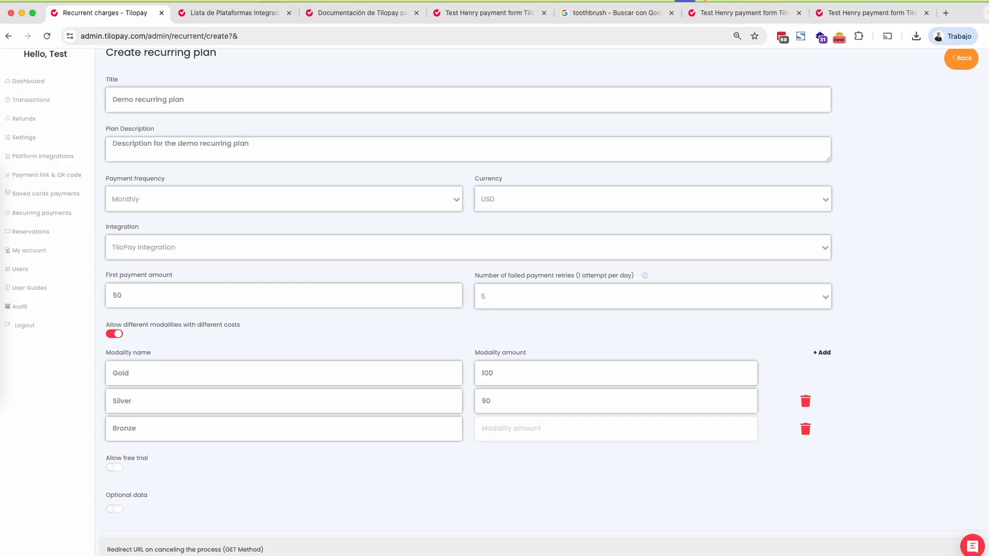
type("80")
left_click(53, 455)
- Inspect the fields offered by the free trial and optional data settings, leaving both settings off
scroll(57, 456, "down", 2)
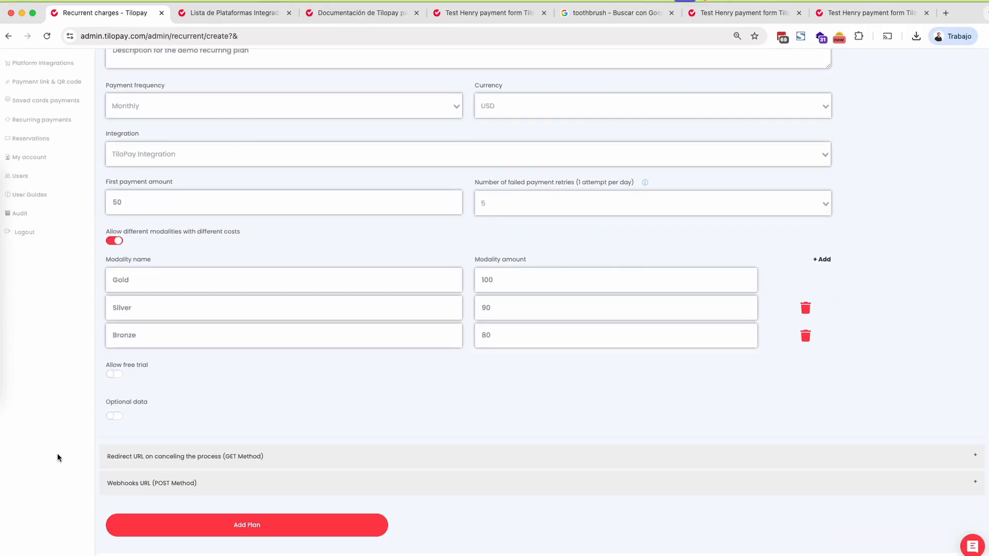
left_click(115, 376)
left_click(519, 385)
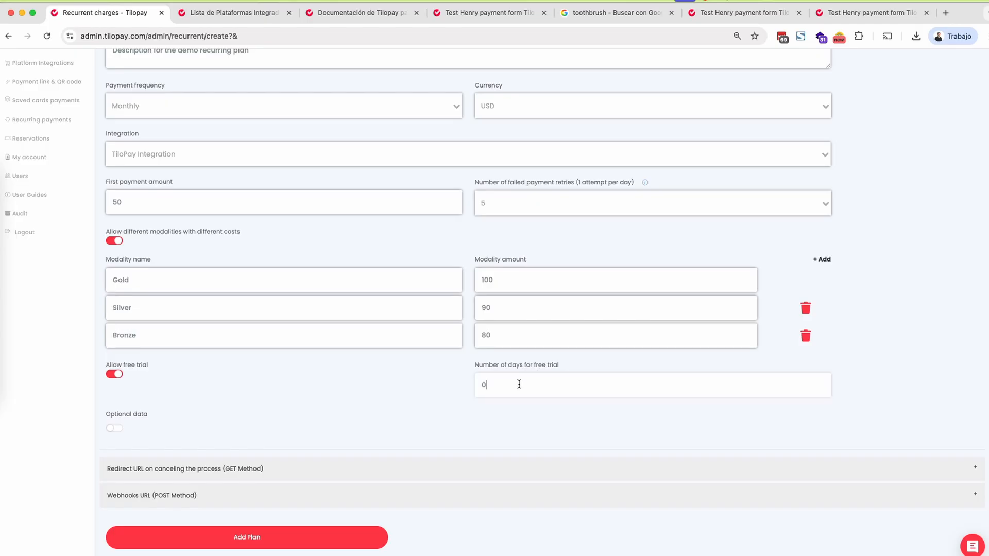
left_click(110, 375)
left_click(115, 417)
scroll(260, 407, "down", 2)
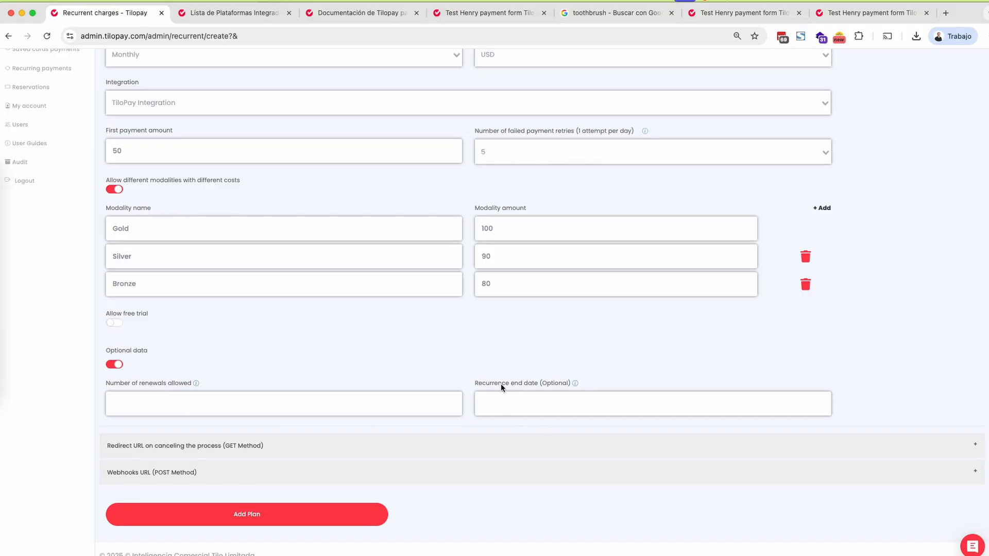
left_click(115, 364)
- Examine the redirect URL section and the help on the query parameters returned to the Thank URL
left_click(249, 447)
scroll(307, 438, "down", 3)
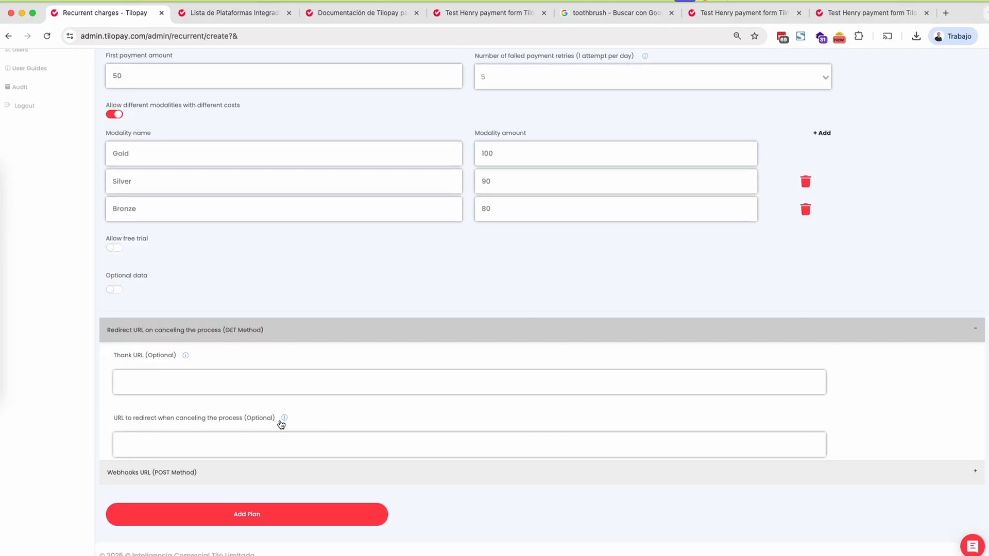
left_click(186, 356)
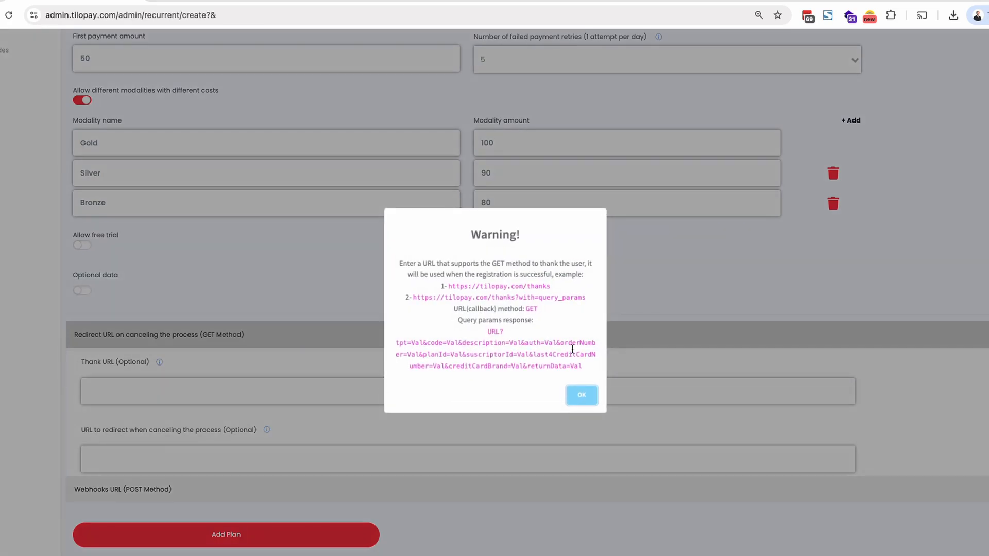
left_click_drag(411, 343, 573, 369)
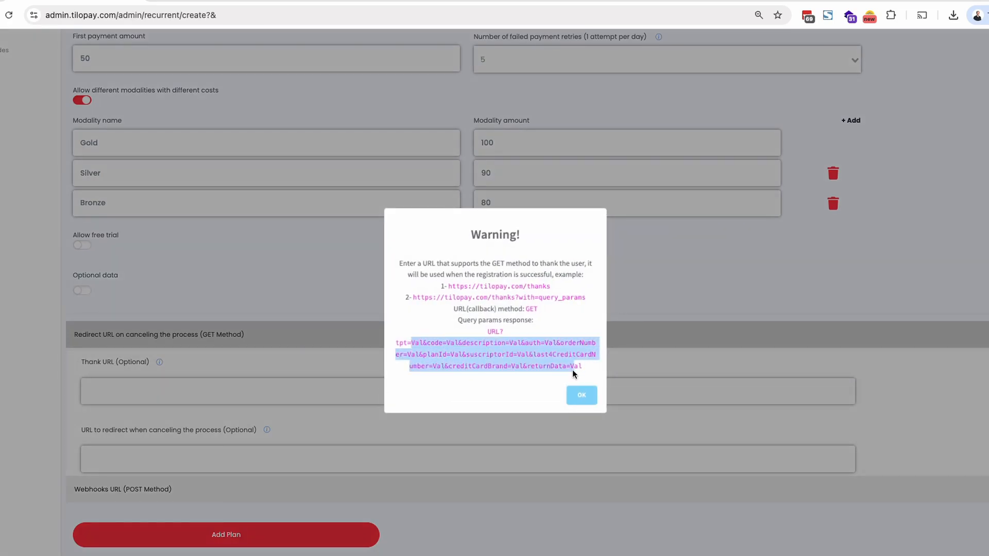
left_click(581, 397)
left_click(152, 336)
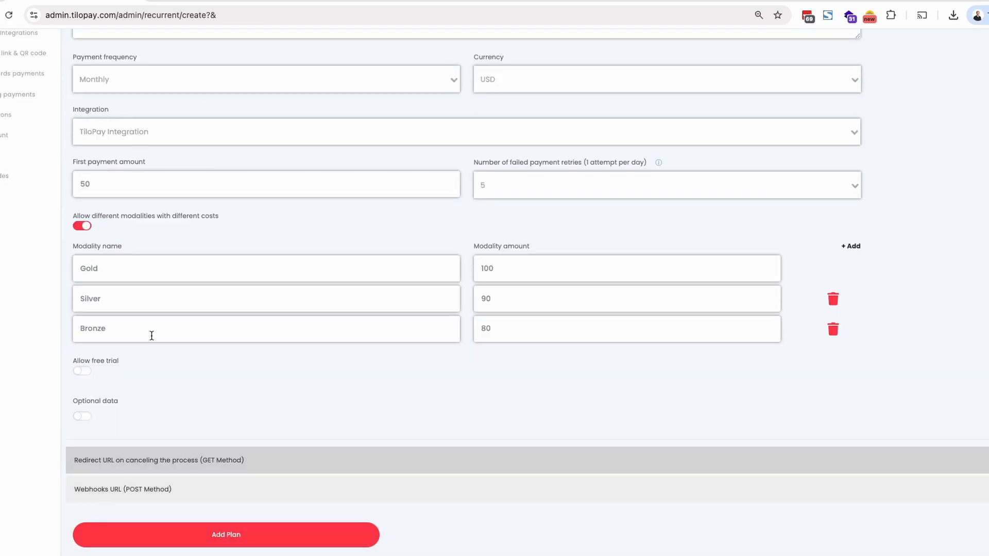
- Examine the webhook URL options and the method definition of the successful registration webhook
left_click(144, 496)
scroll(233, 438, "down", 6)
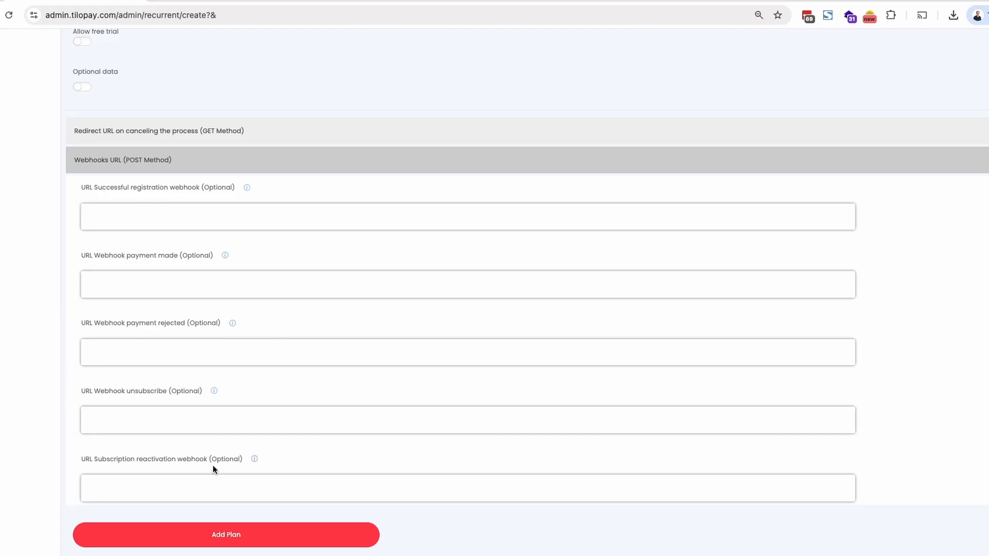
left_click(247, 188)
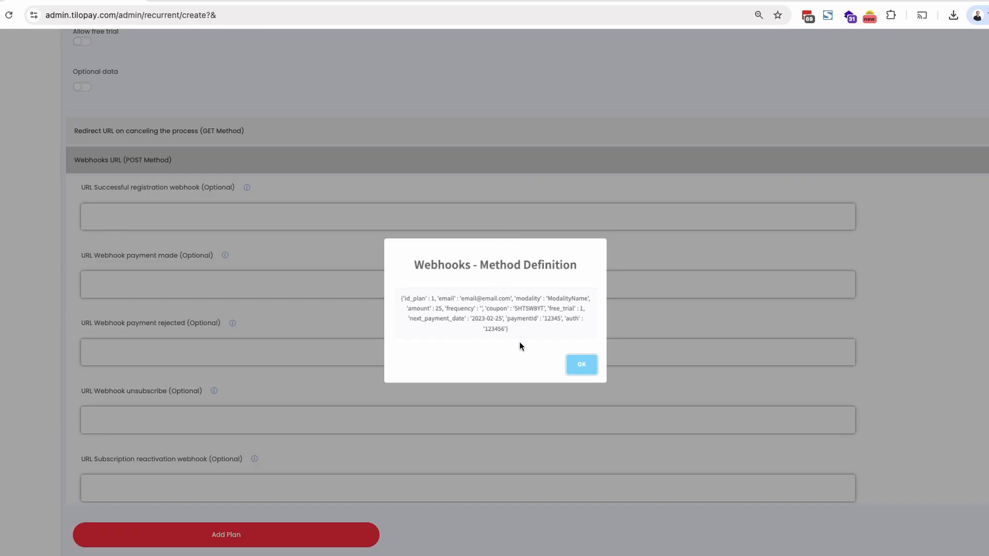
left_click_drag(397, 301, 514, 334)
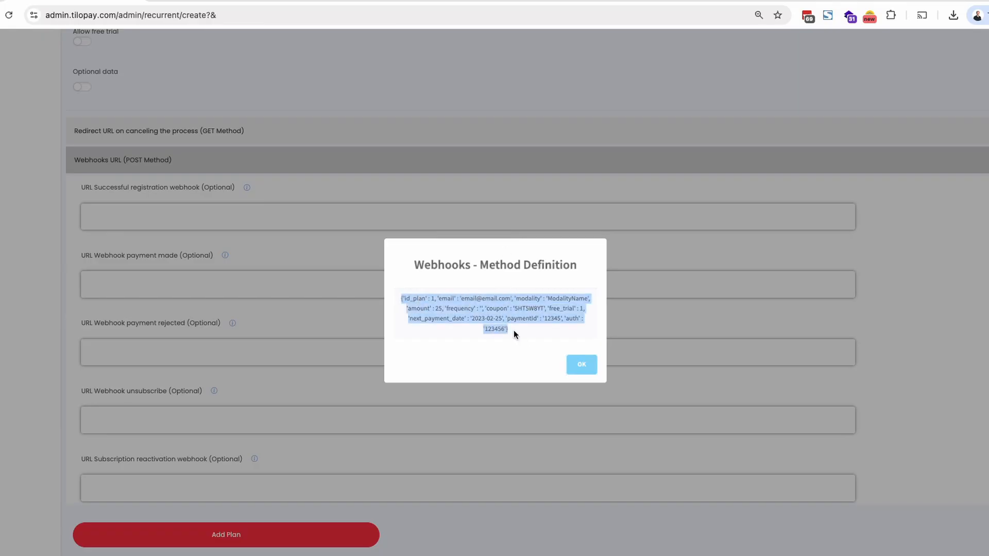
left_click(584, 367)
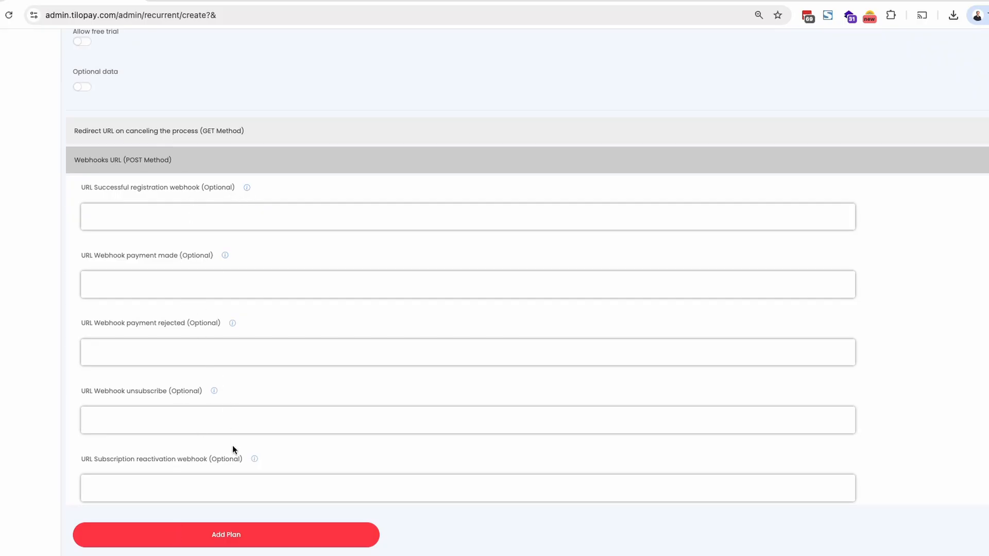
scroll(234, 490, "up", 3)
left_click(149, 280)
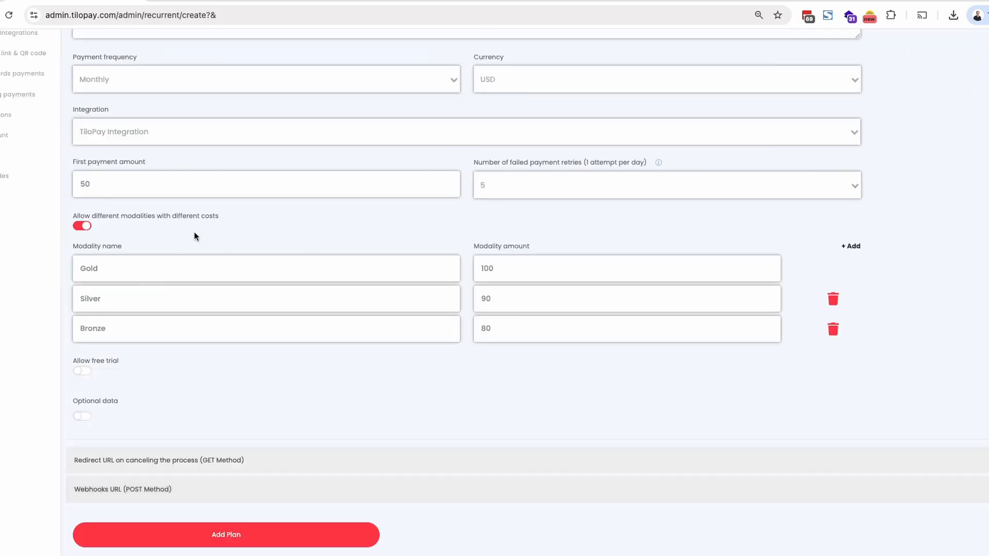
- Review the filled-in form and add the recurring plan
scroll(308, 243, "up", 4)
scroll(312, 239, "down", 4)
scroll(262, 423, "up", 4)
scroll(276, 405, "down", 4)
left_click(228, 541)
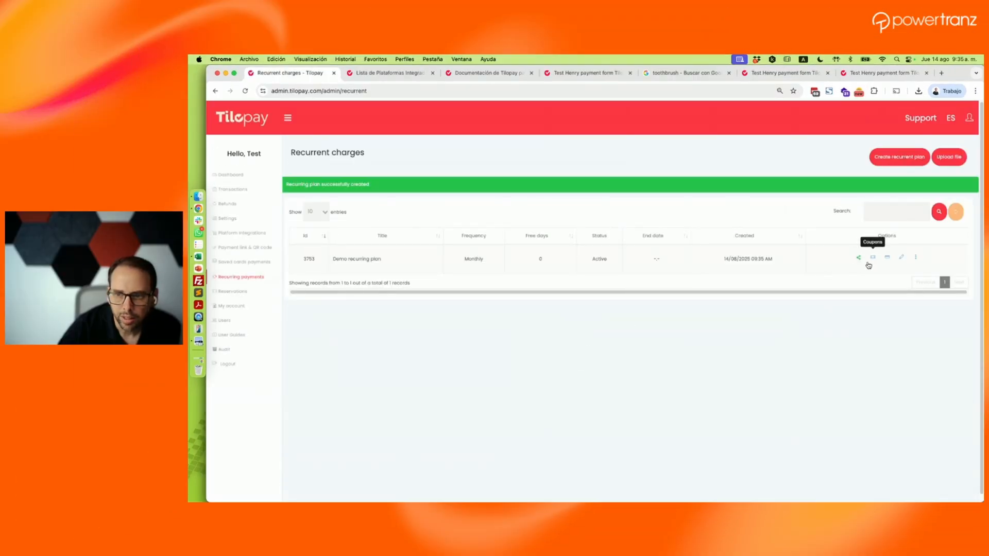
- Copy the payment link of the Demo recurring plan and open it in a new browser tab
left_click(859, 258)
left_click(442, 268)
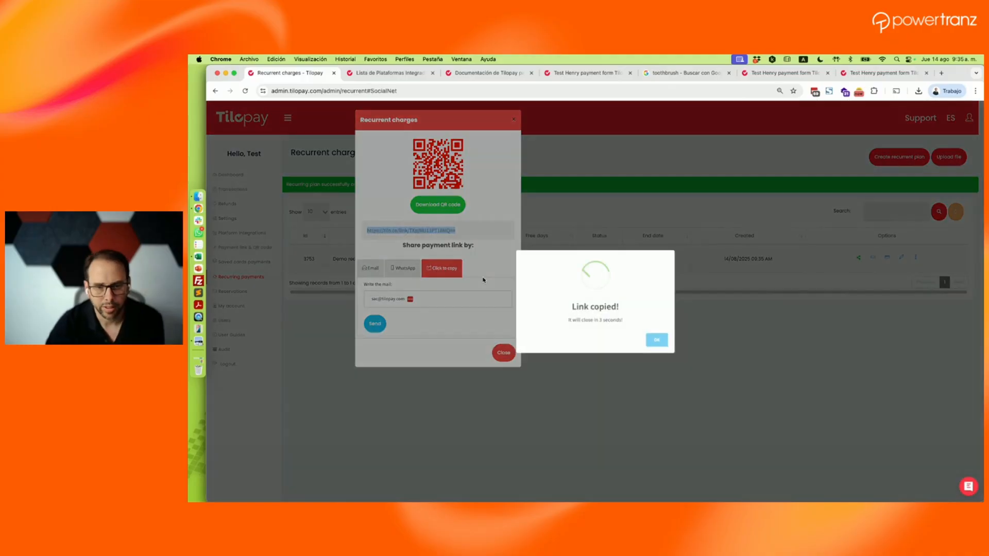
key("super+t")
key("super+v")
key("Return")
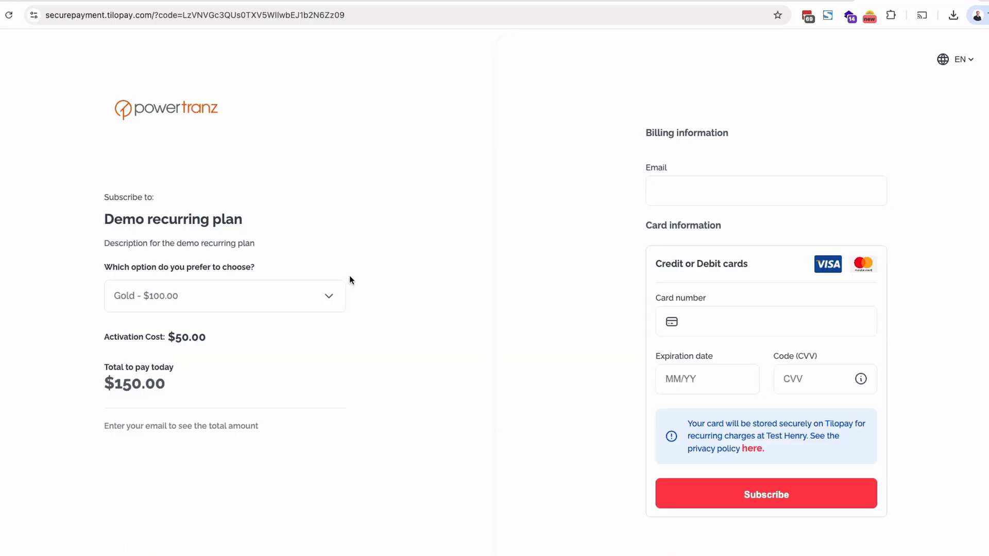
- Review the logo, plan title, description and payment details on the subscription checkout page
left_click_drag(215, 120, 253, 82)
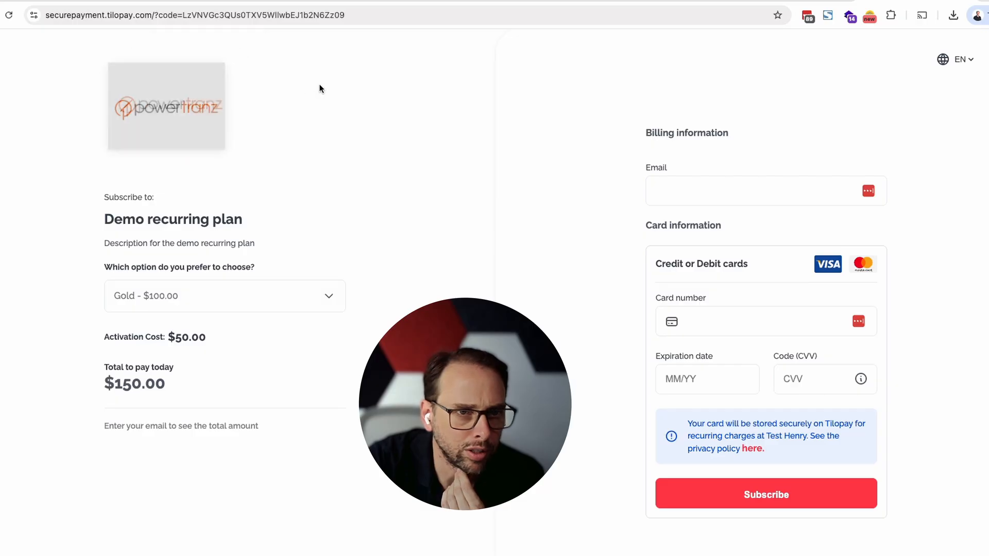
left_click_drag(107, 220, 259, 220)
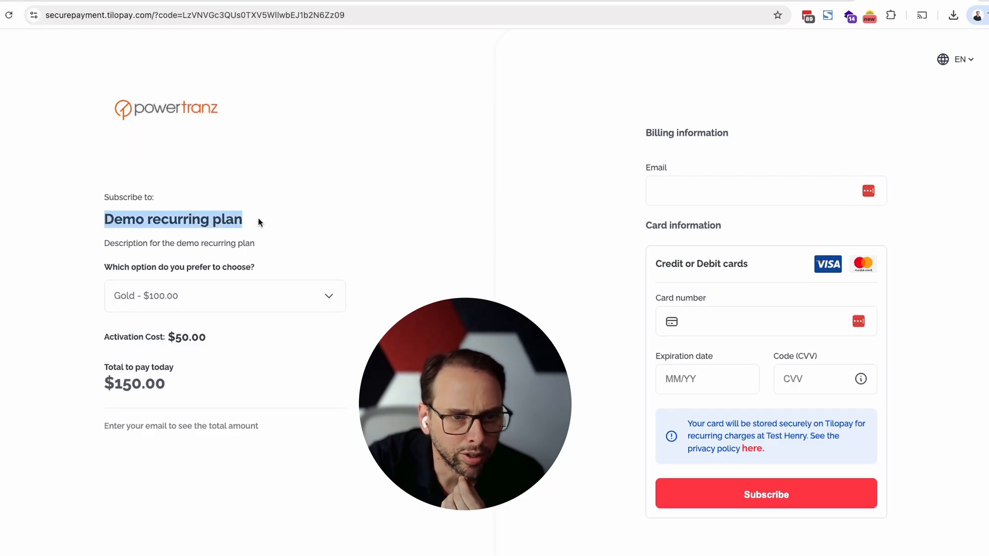
left_click_drag(105, 243, 271, 246)
left_click(322, 245)
scroll(416, 255, "down", 2)
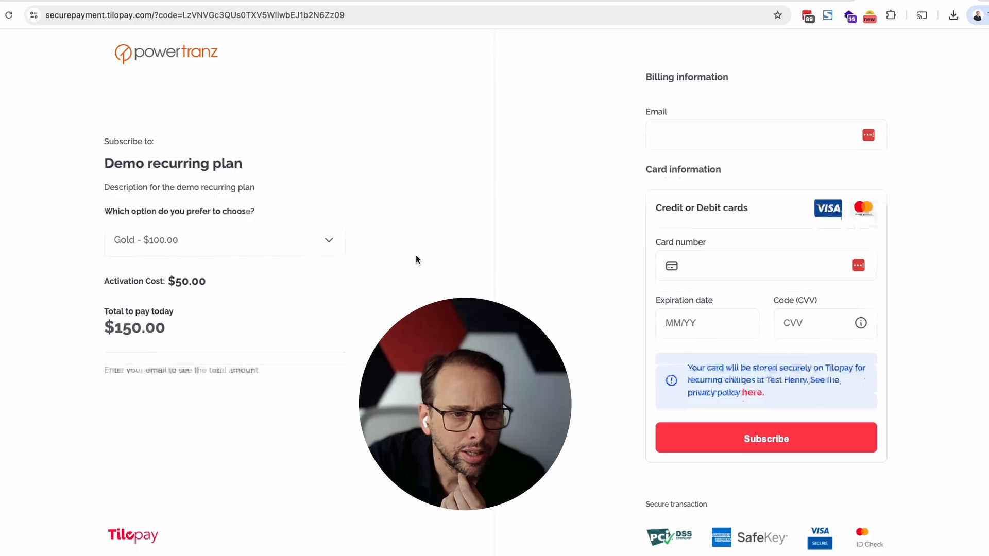
- Switch the subscription option to Silver and to Bronze, checking the activation cost and the total to pay today
left_click(289, 241)
left_click(264, 312)
left_click(284, 250)
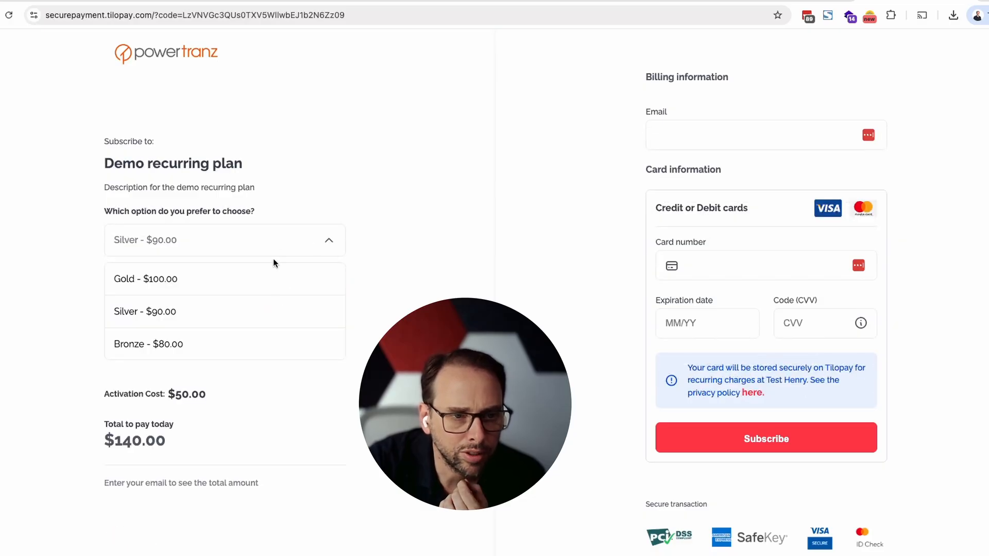
left_click(264, 344)
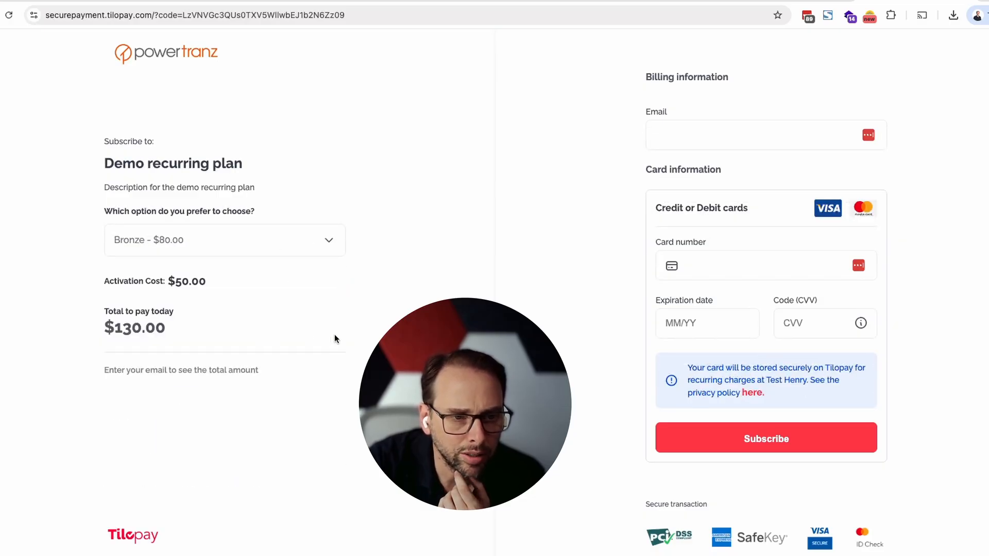
left_click_drag(117, 282, 194, 284)
left_click(183, 286)
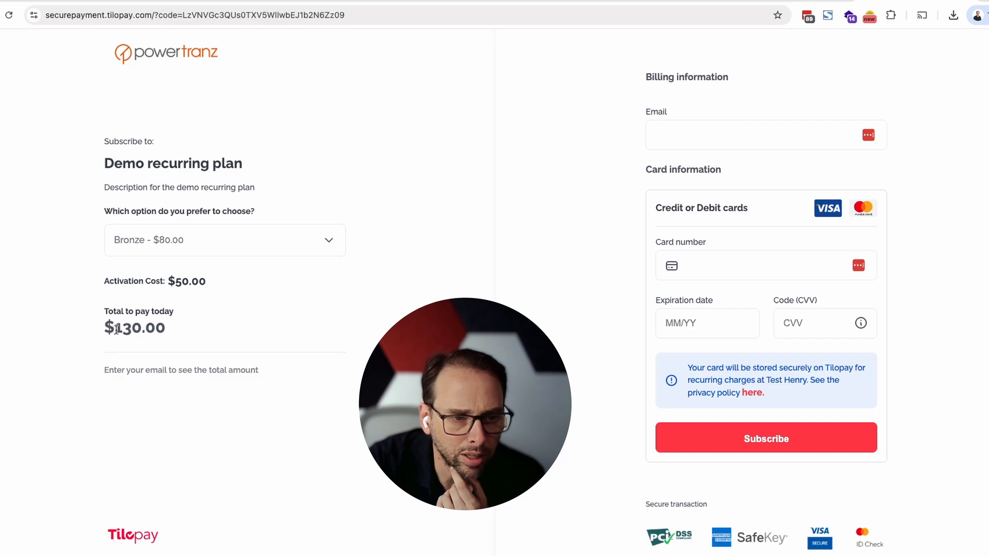
left_click_drag(123, 330, 169, 335)
left_click(209, 329)
- Fill in the subscriber's email in the billing information
left_click(685, 131)
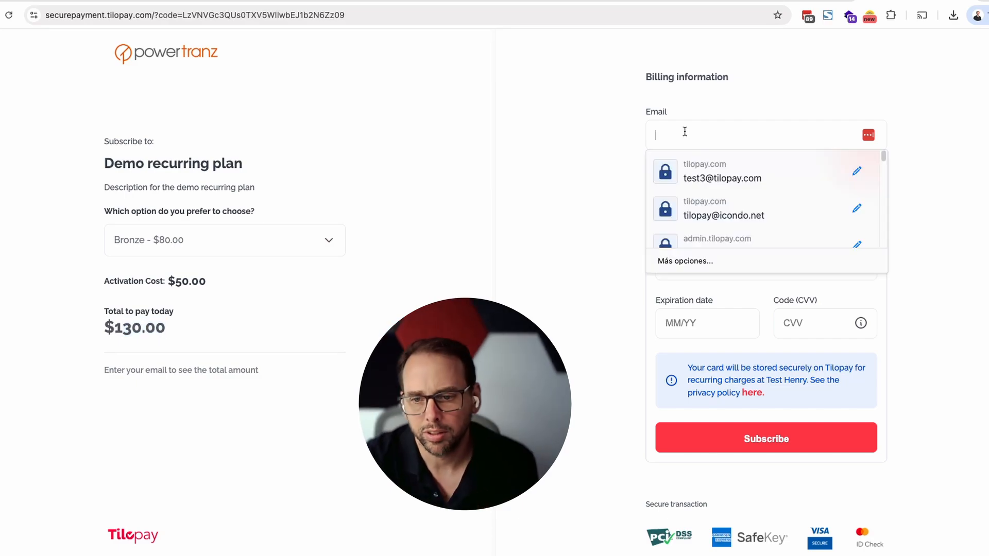
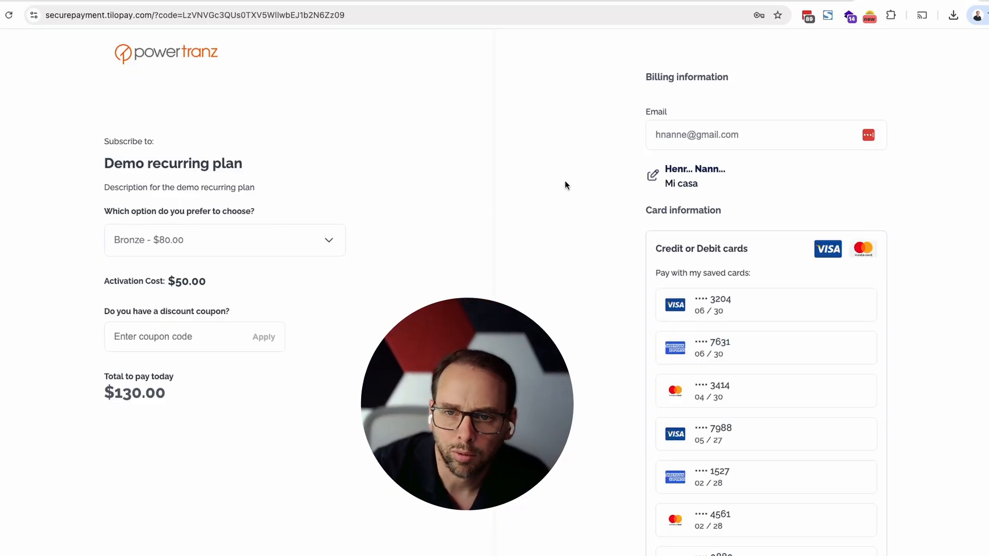
- Review the saved cards, new card fields, recurring charge notice and discount coupon field on the checkout page
scroll(589, 194, "down", 2)
scroll(589, 194, "down", 2)
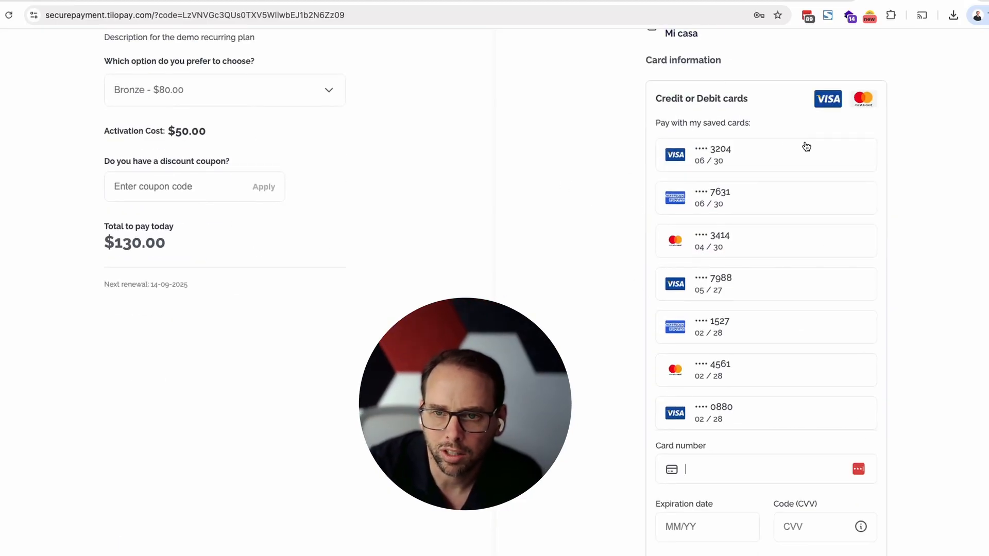
left_click(776, 459)
scroll(744, 486, "down", 5)
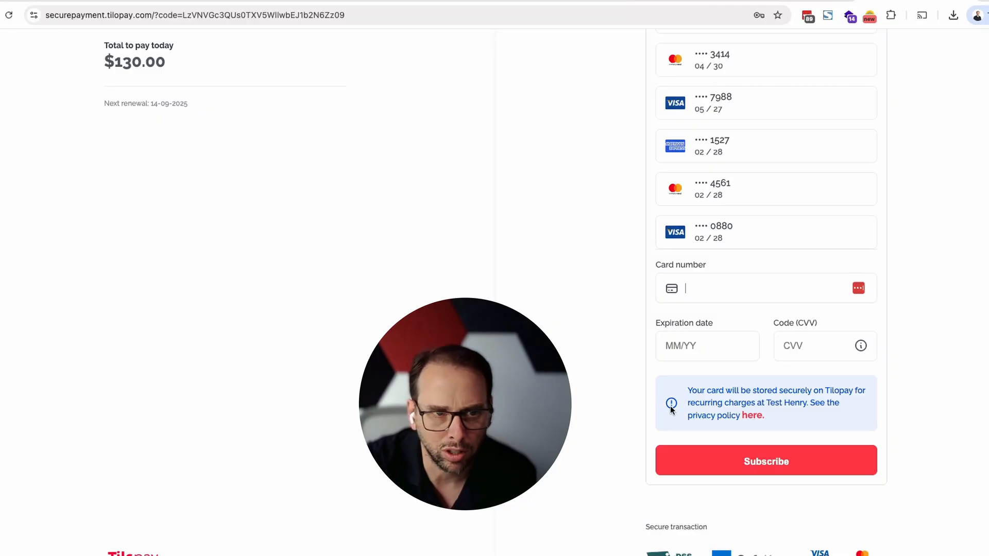
scroll(651, 421, "up", 2)
scroll(651, 421, "down", 1)
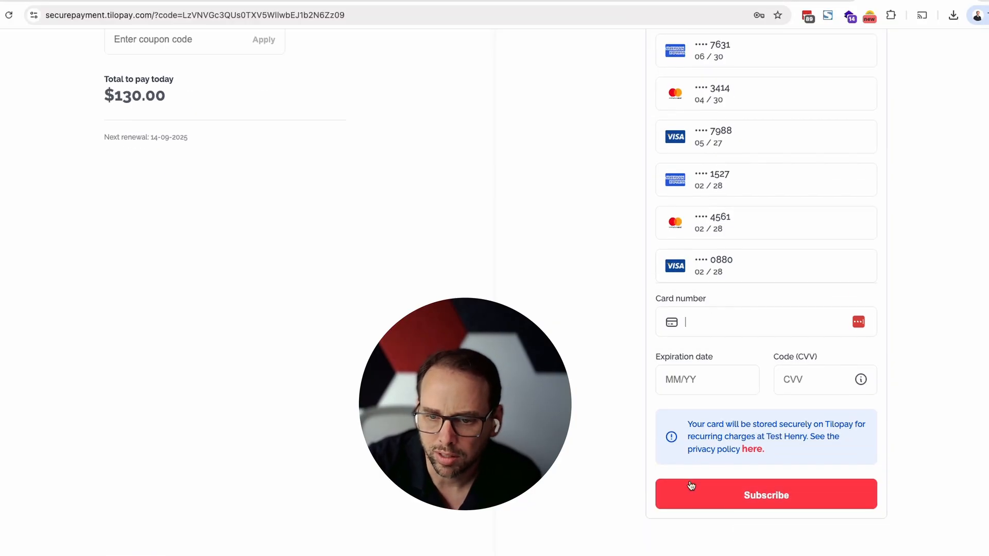
scroll(690, 487, "up", 8)
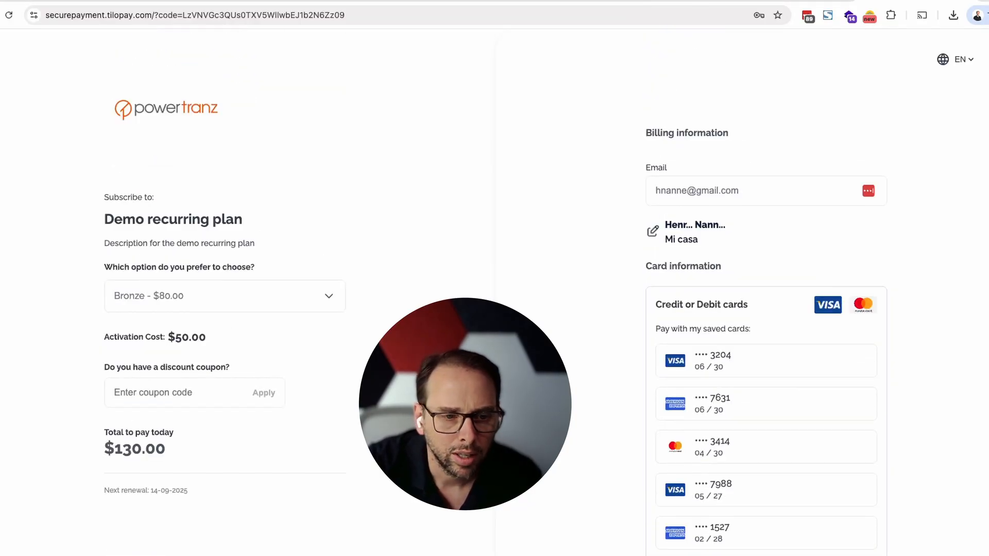
left_click(139, 392)
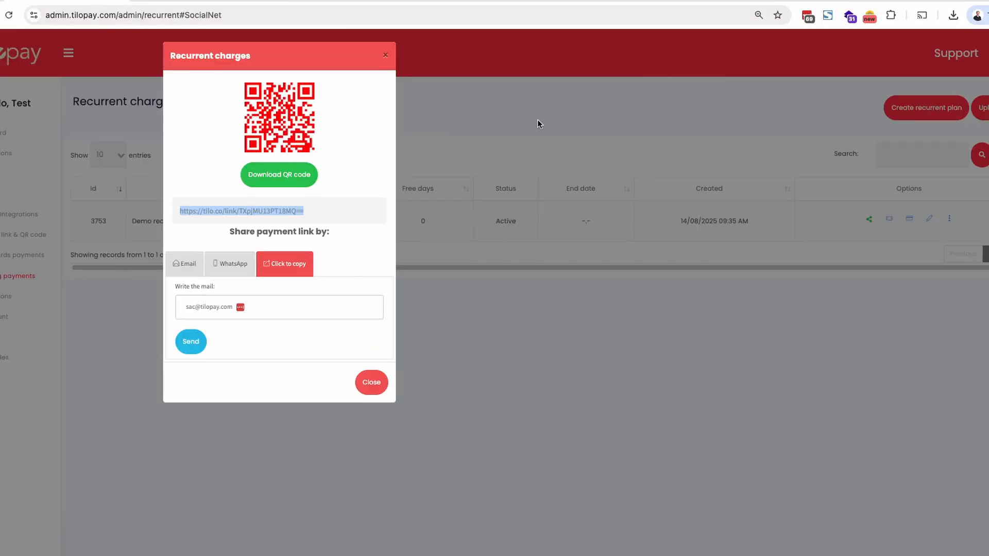
- Close the payment link dialog in the Tilopay admin and view the subscribers of the Demo recurring plan
left_click(386, 56)
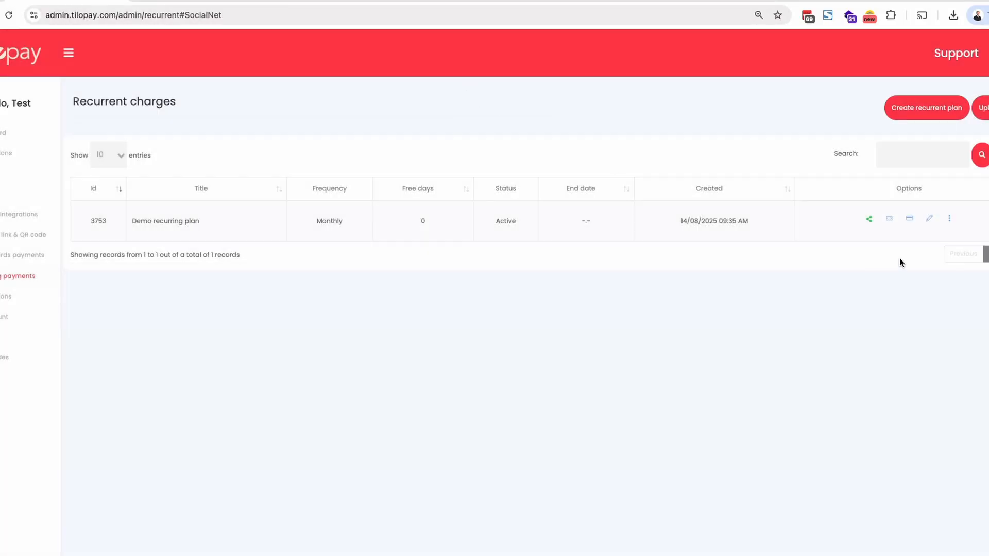
left_click(910, 219)
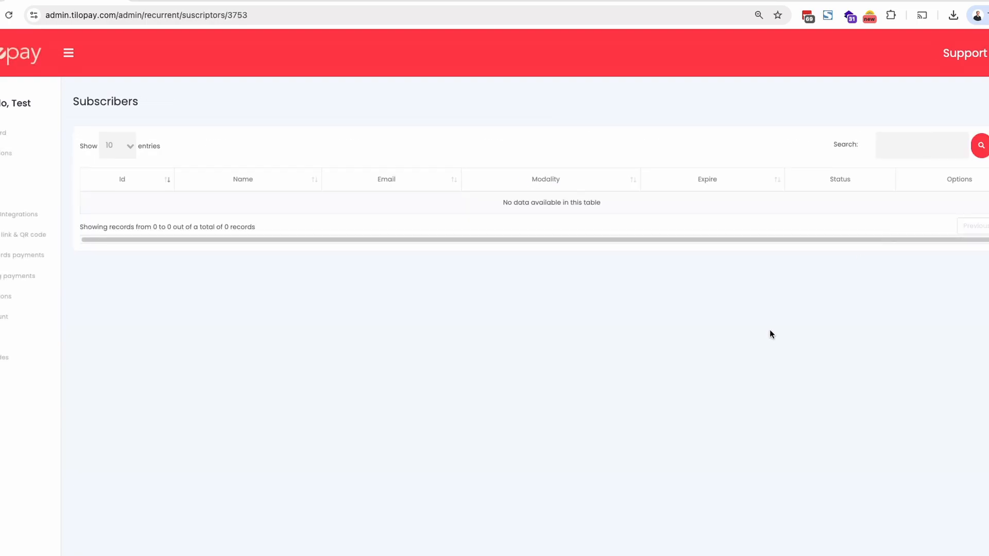
- Open the plan's coupons, examine the coupon per bin discount options and return to the coupons with code
left_click(981, 108)
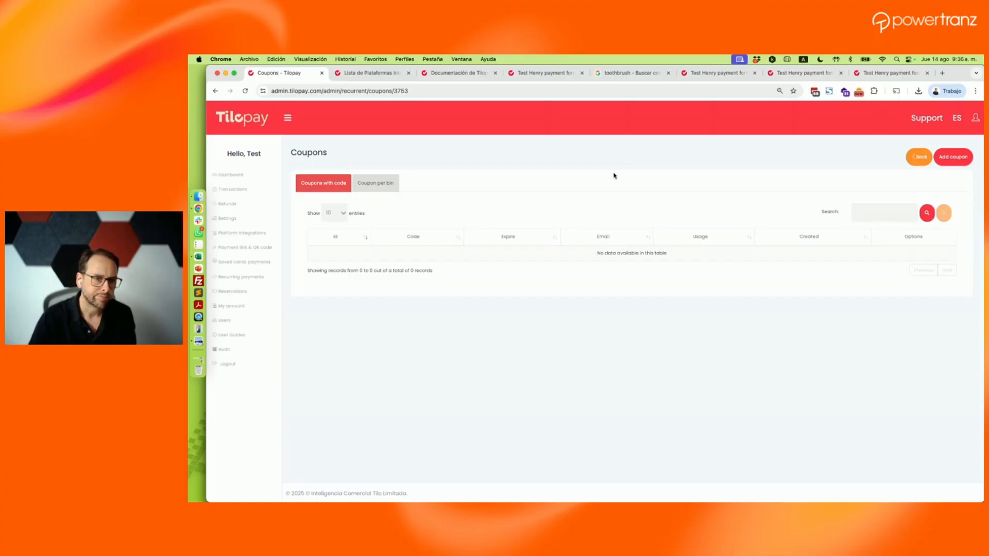
left_click(384, 183)
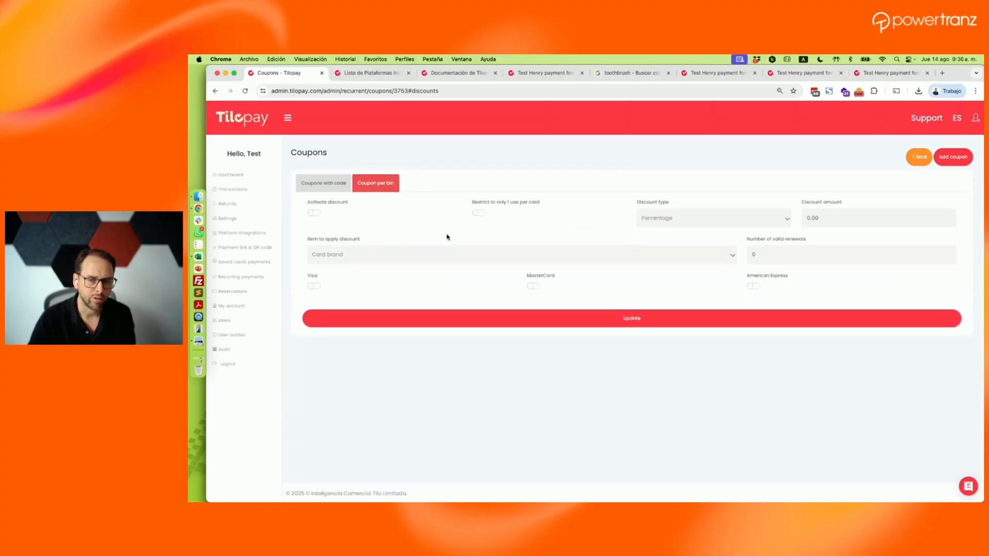
left_click(324, 181)
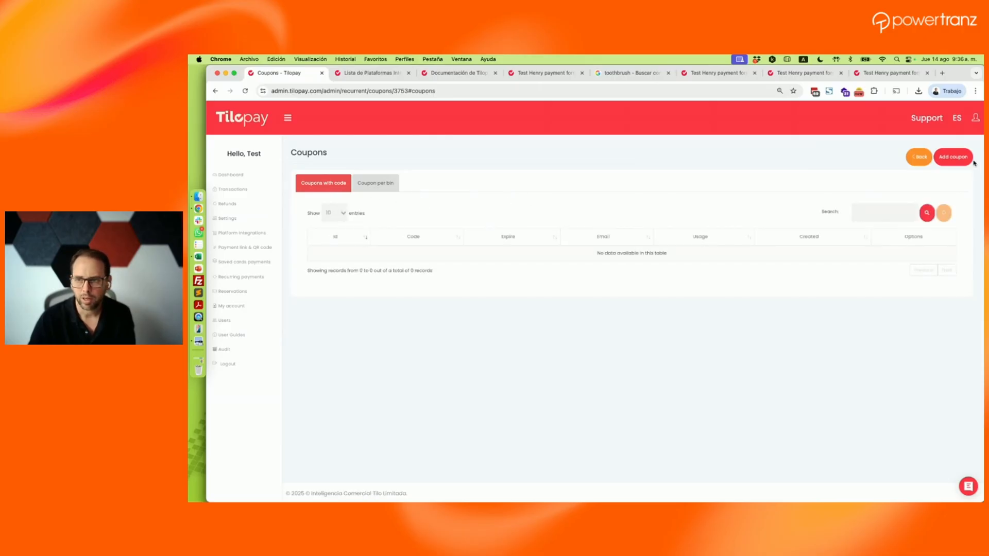
- Start a new coupon that allows registered users and gives a percentage discount of 10
left_click(953, 156)
left_click(457, 194)
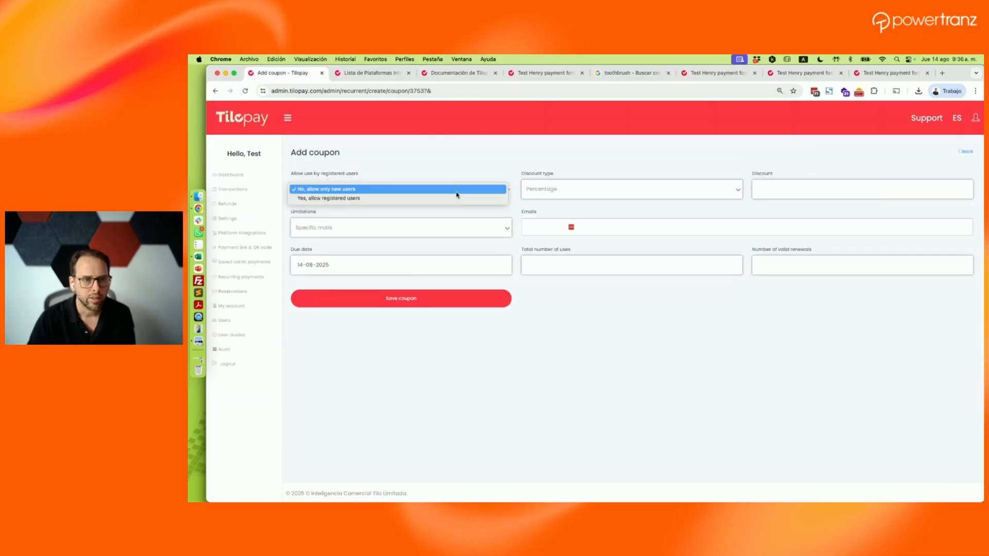
left_click(453, 198)
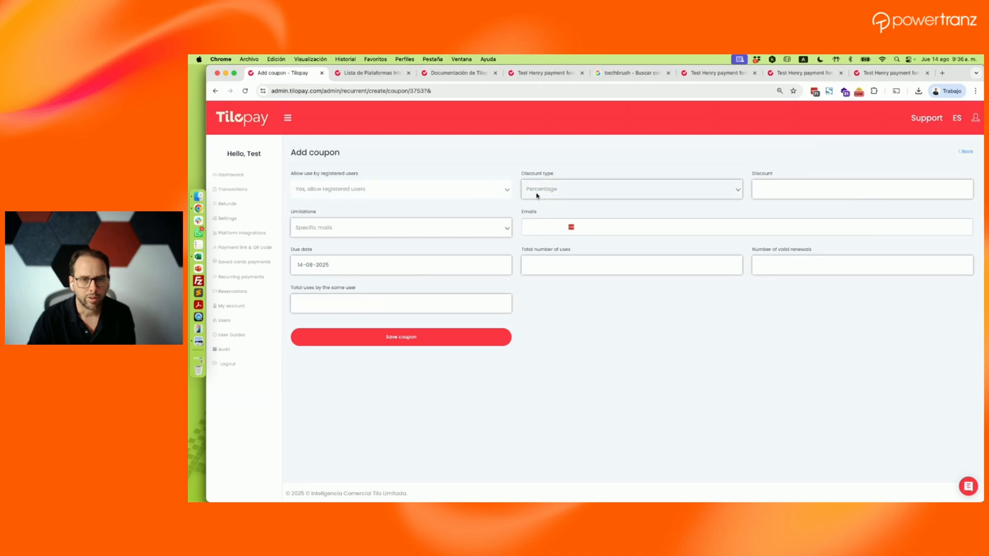
left_click(537, 196)
left_click(775, 191)
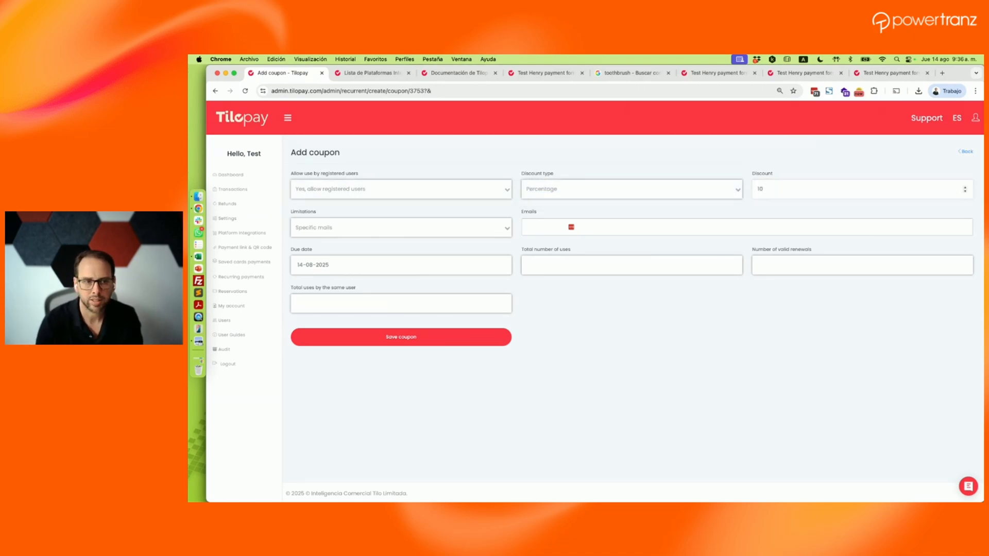
- Allow the coupon for any mail and set its due date to 30-05-2026
left_click(505, 231)
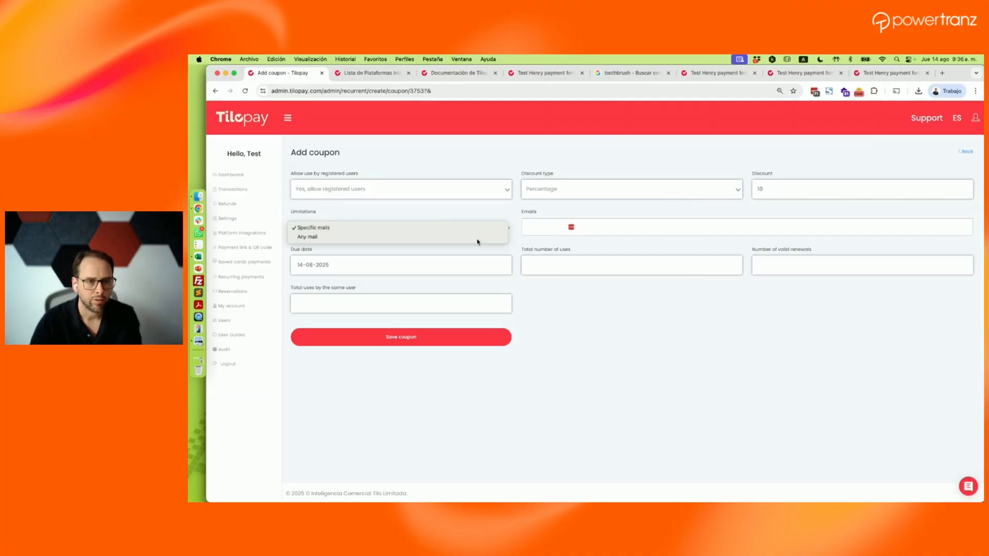
left_click(476, 239)
left_click(474, 243)
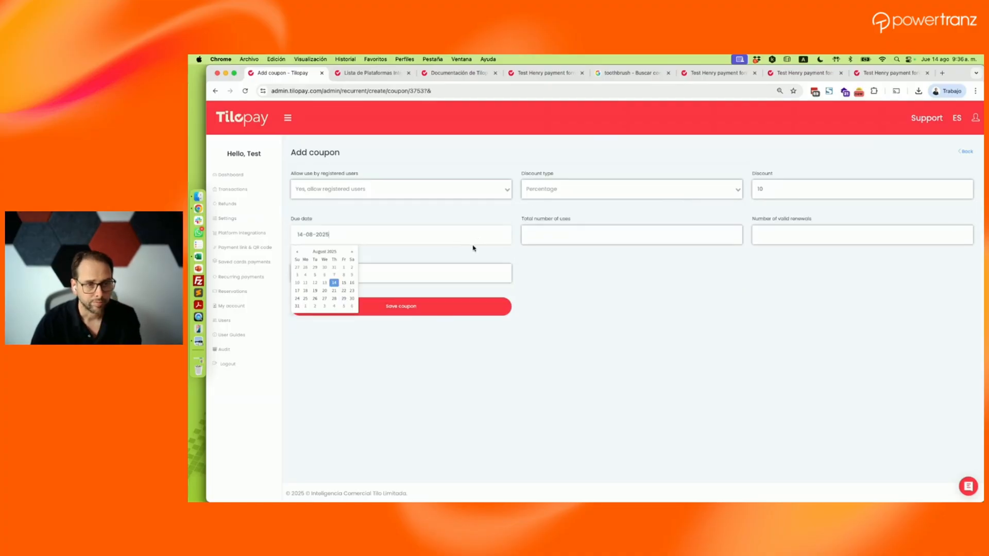
left_click(352, 252)
left_click(352, 253)
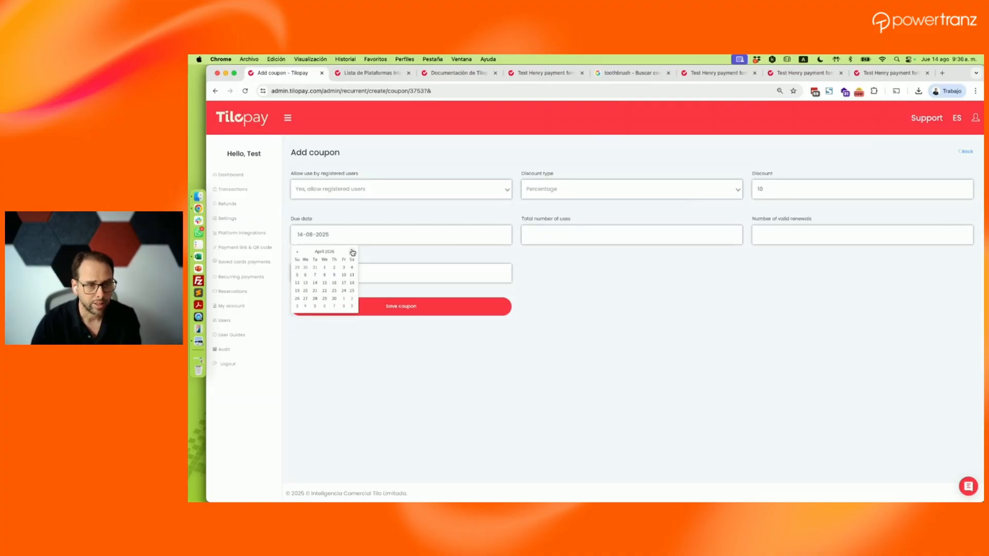
left_click(352, 252)
left_click(352, 299)
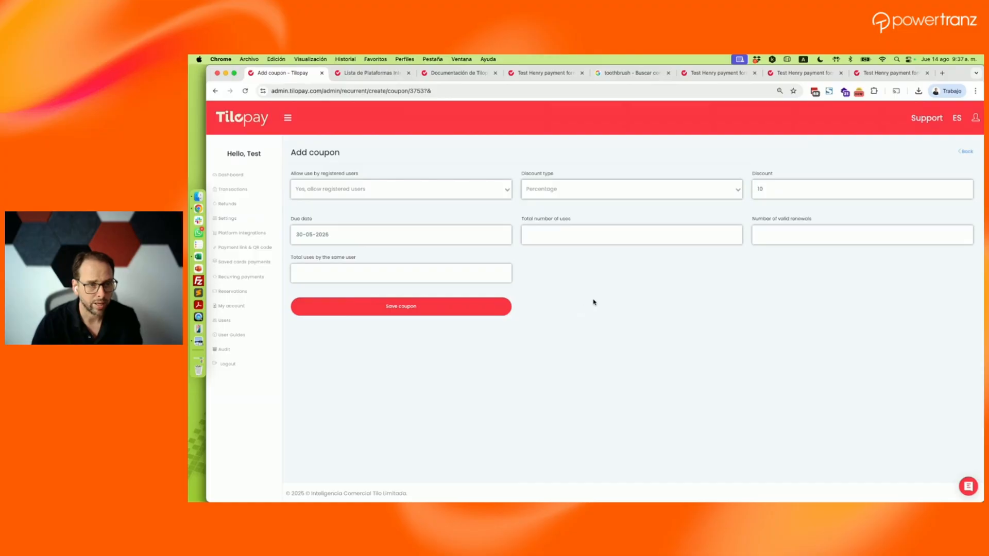
- Fill in the coupon's total number of uses and valid renewals, limit it to 1 use by the same user, and save it
left_click(637, 238)
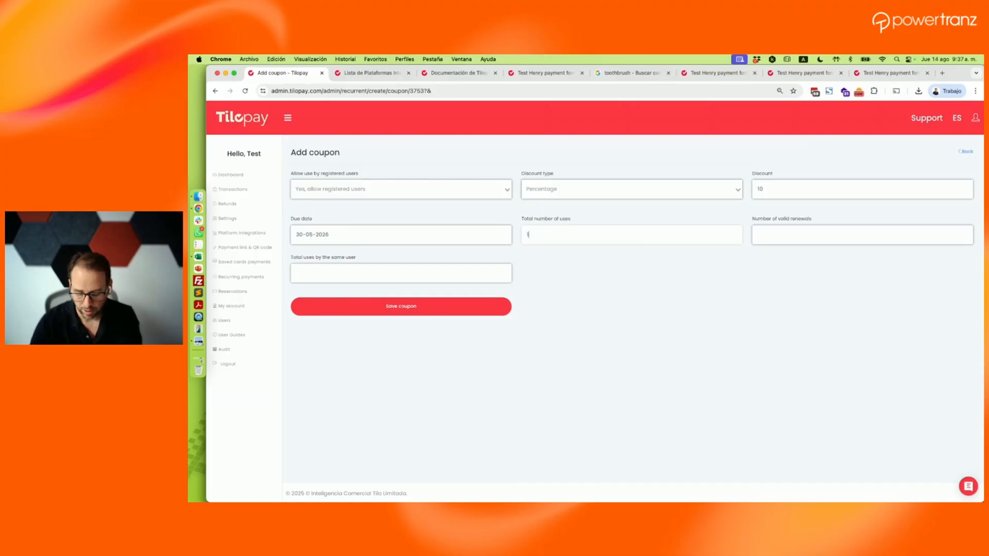
left_click(721, 323)
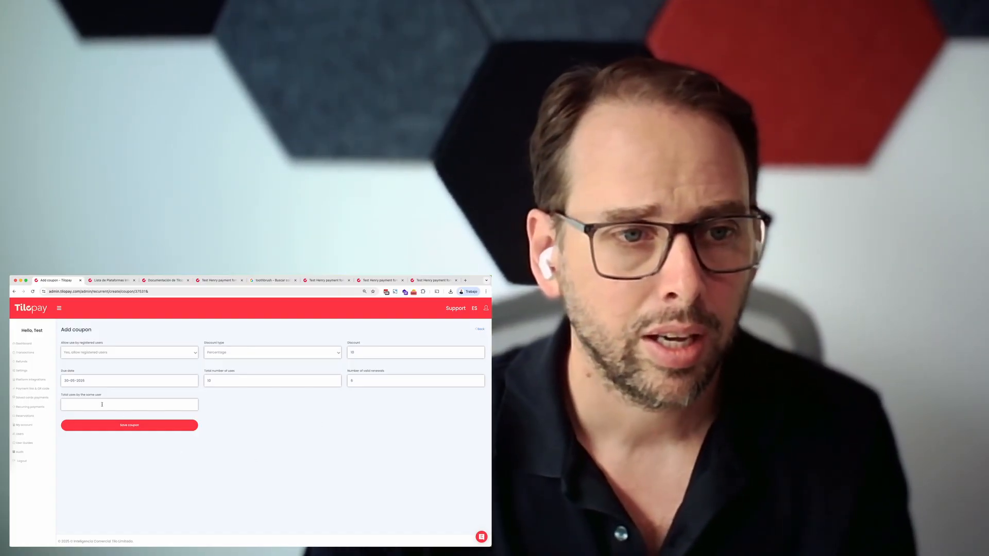
type("1")
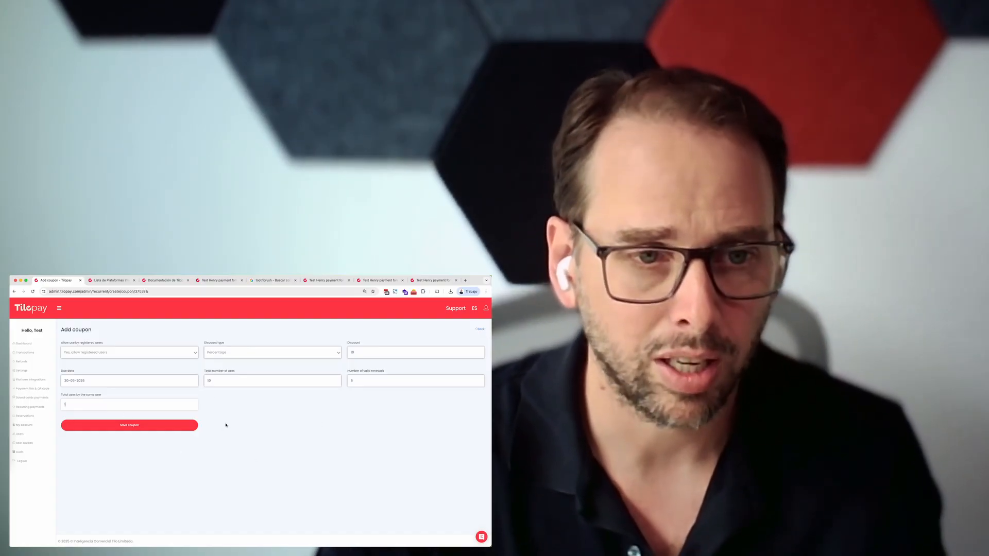
left_click(132, 426)
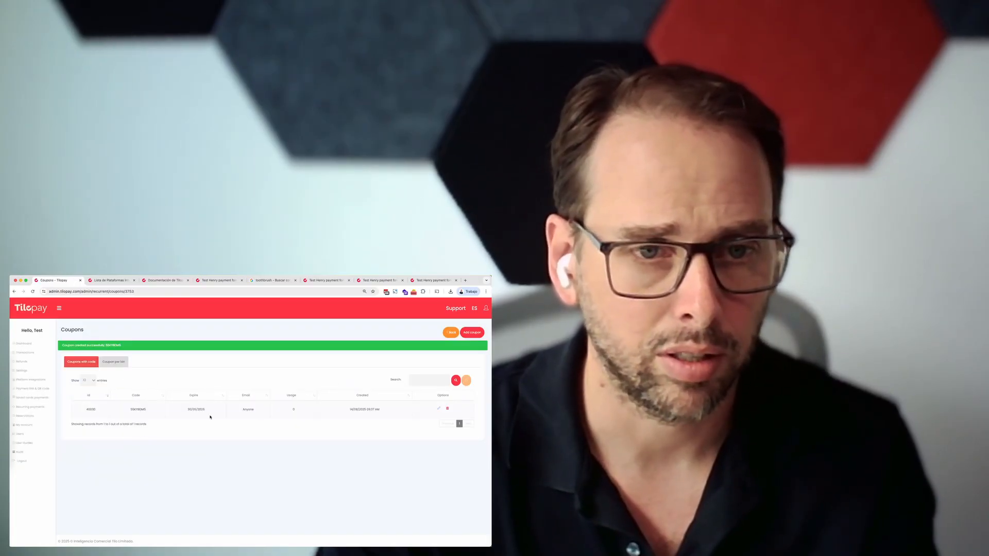
- Copy the new coupon's code into the open Sublime Text note in place of its contents and return to Chrome
double_click(135, 410)
key("super+c")
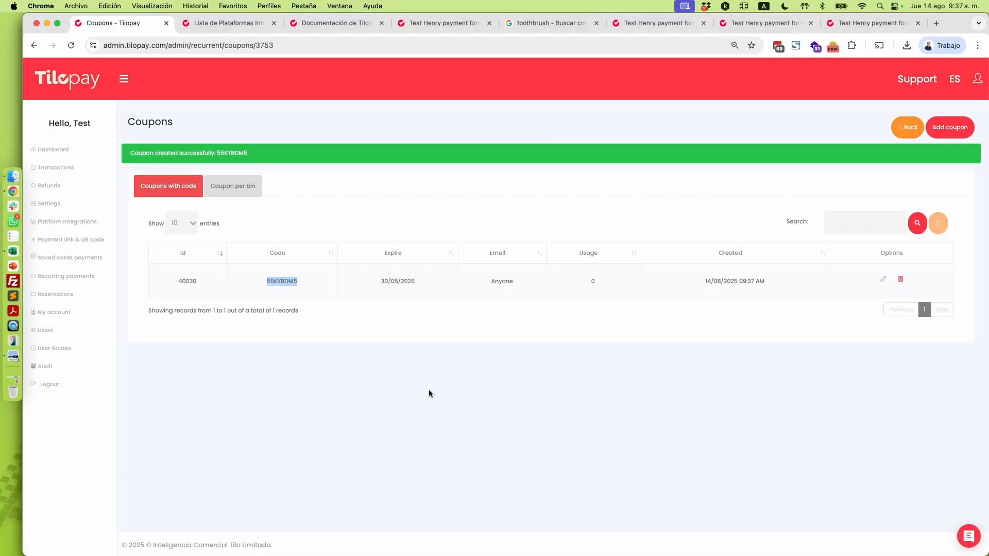
left_click(13, 295)
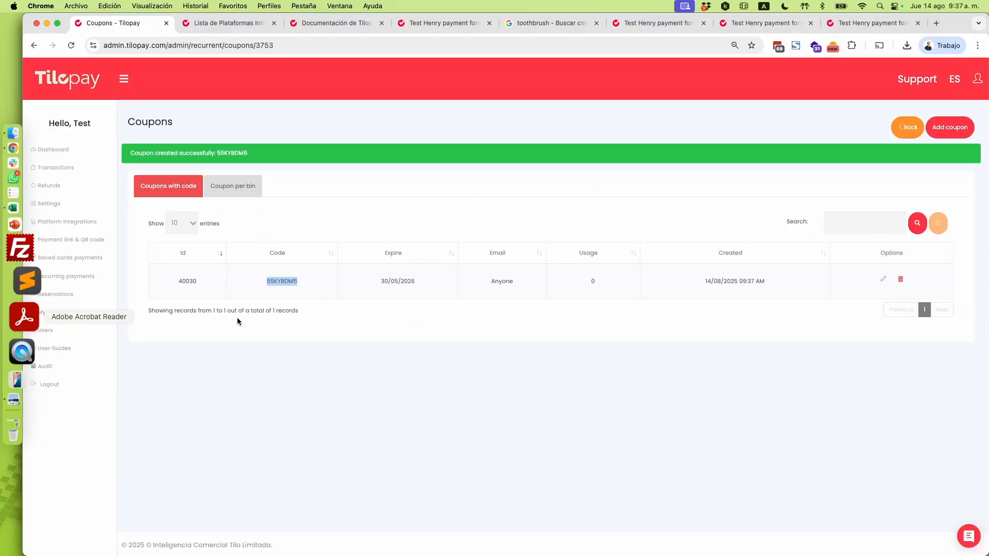
key("super+a")
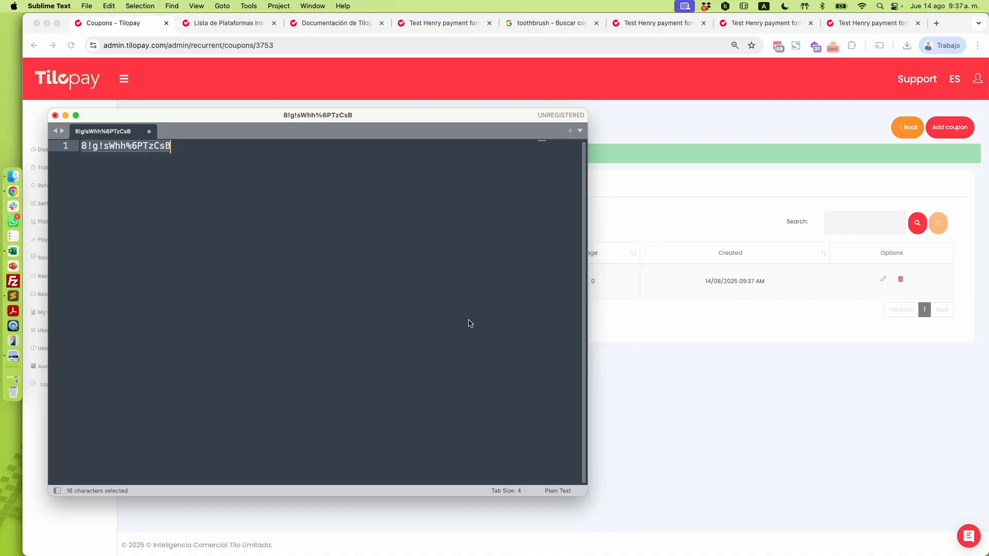
key("super+v")
left_click(611, 333)
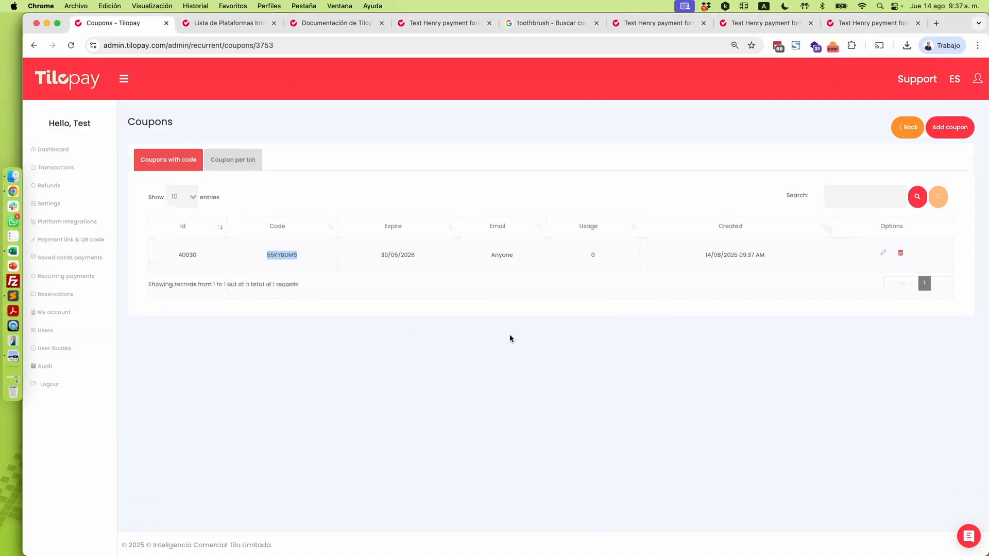
- Return to the recurrent charges list, copy the Demo recurring plan's payment link and open it in a new browser tab
left_click(34, 45)
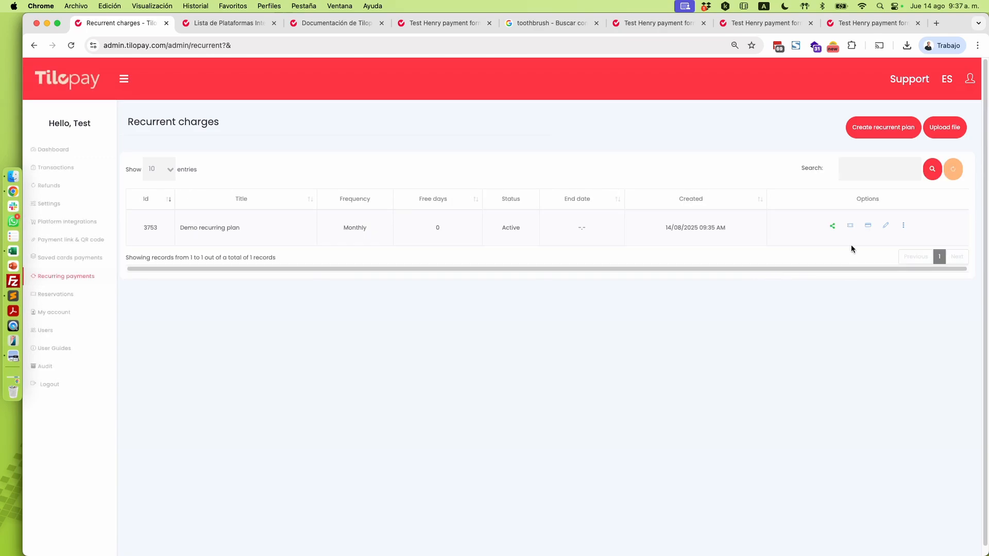
left_click(833, 226)
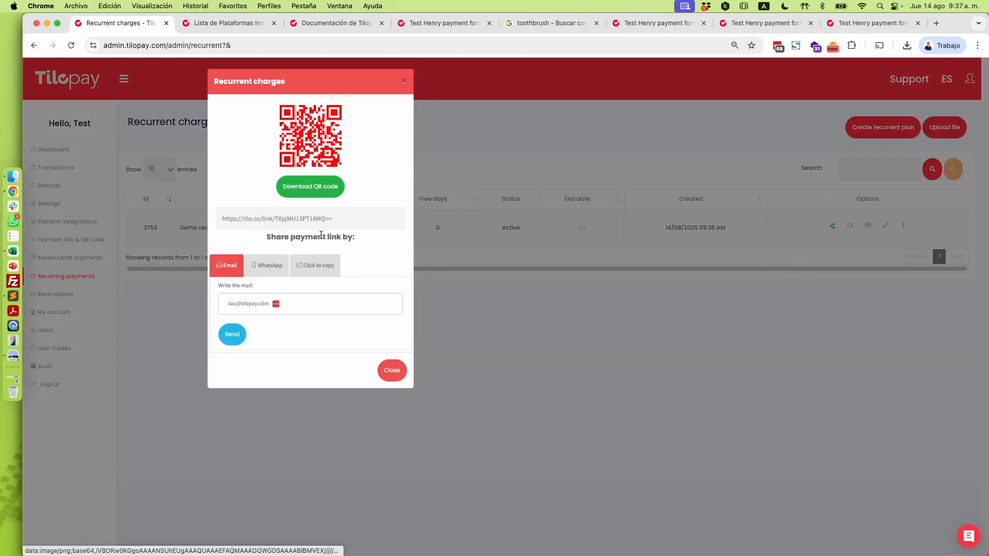
left_click(322, 265)
key("super+c")
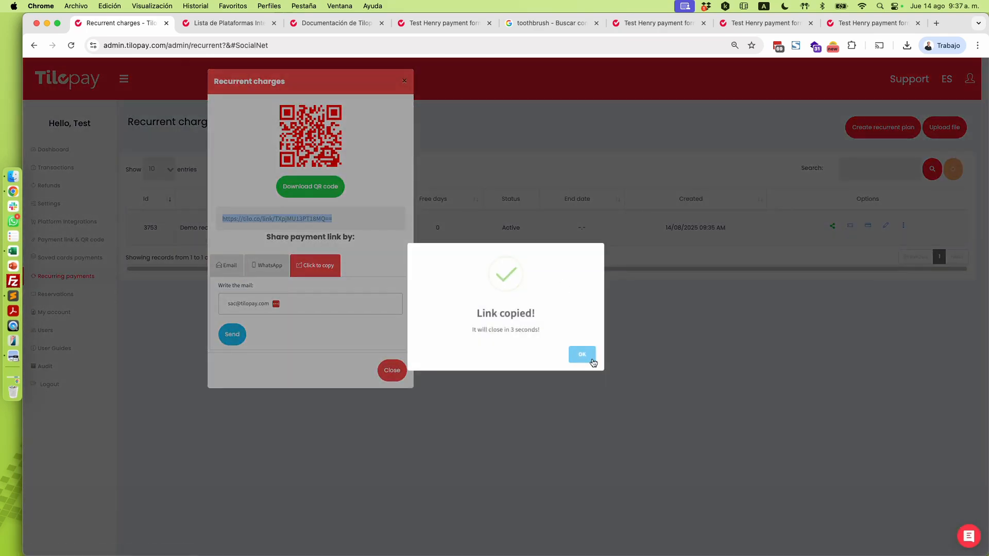
key("super+t")
key("super+v")
key("Return")
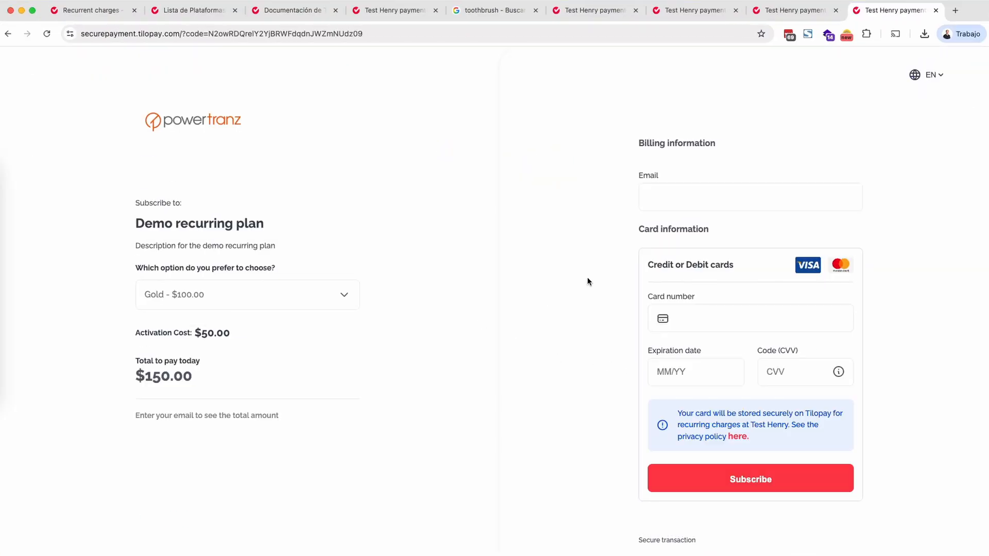
- Enter the subscriber's e-mail address in the billing information of the Demo recurring plan checkout
left_click(667, 202)
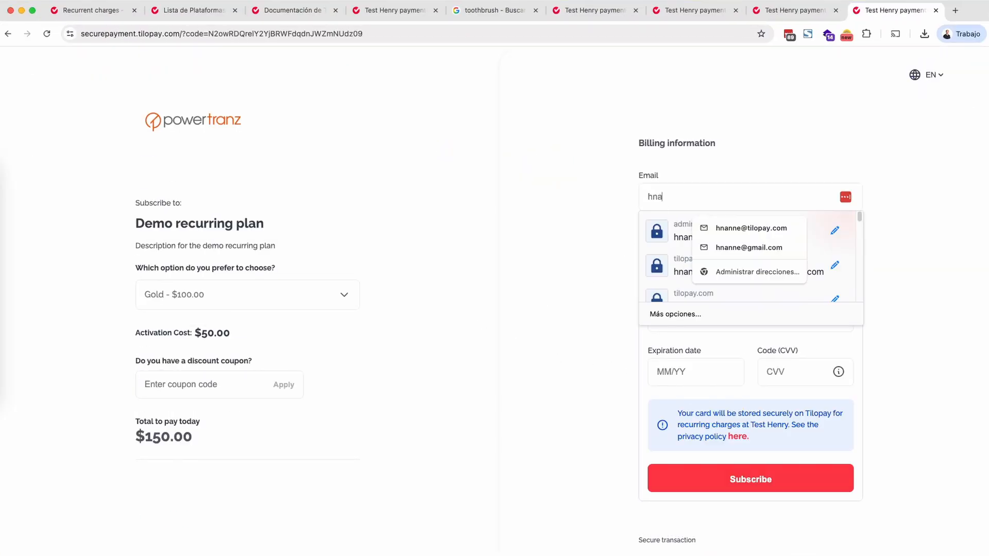
key("Tab")
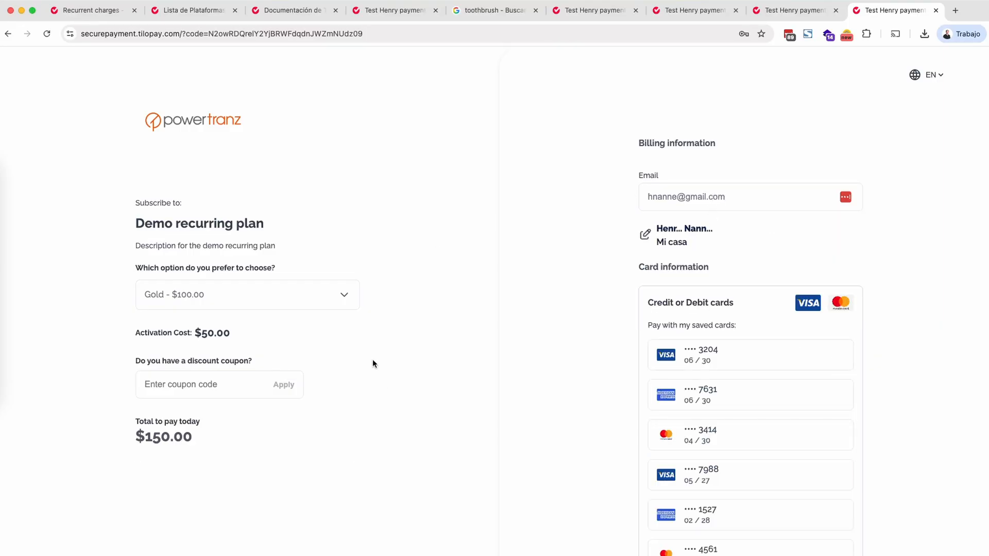
- Copy coupon code 55KYBDM5 from the Sublime Text note, apply it on the Chrome checkout page, and review the total to pay today
scroll(374, 420, "down", 2)
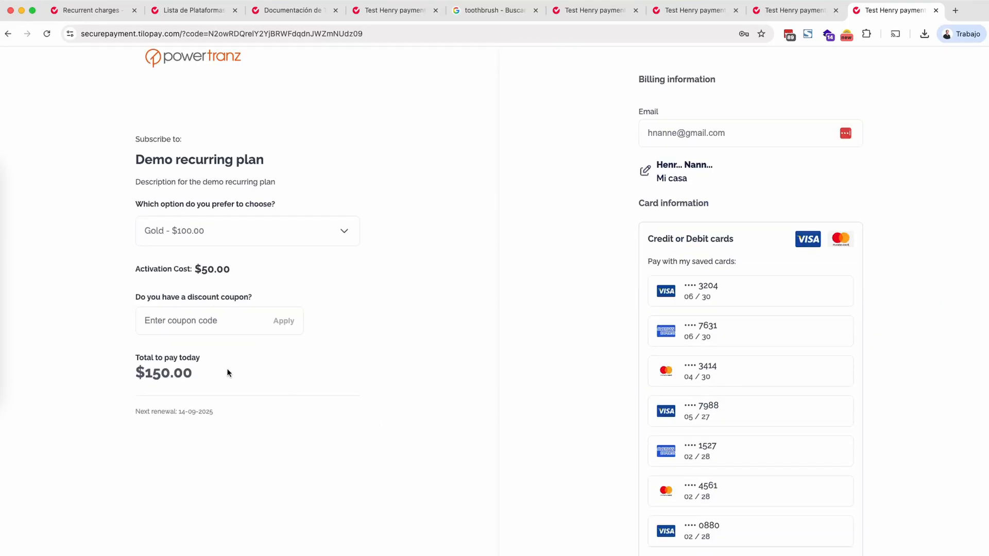
left_click(10, 290)
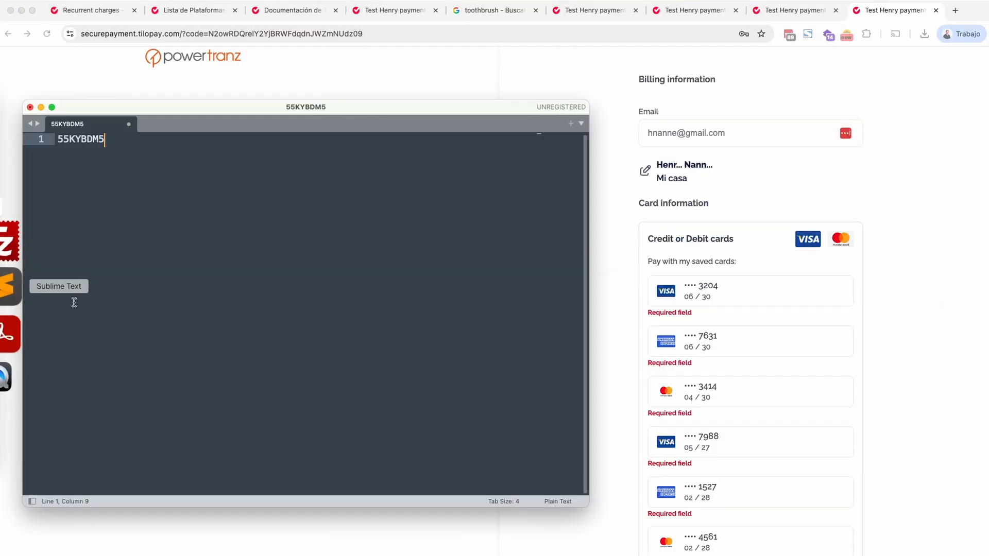
double_click(90, 138)
key("super+c")
left_click(69, 72)
left_click(211, 330)
key("super+v")
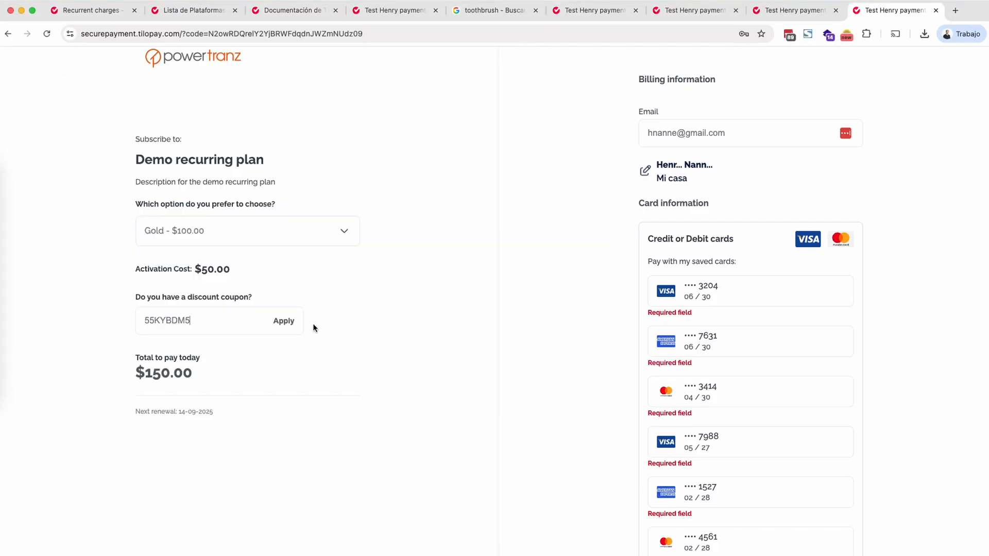
left_click(295, 326)
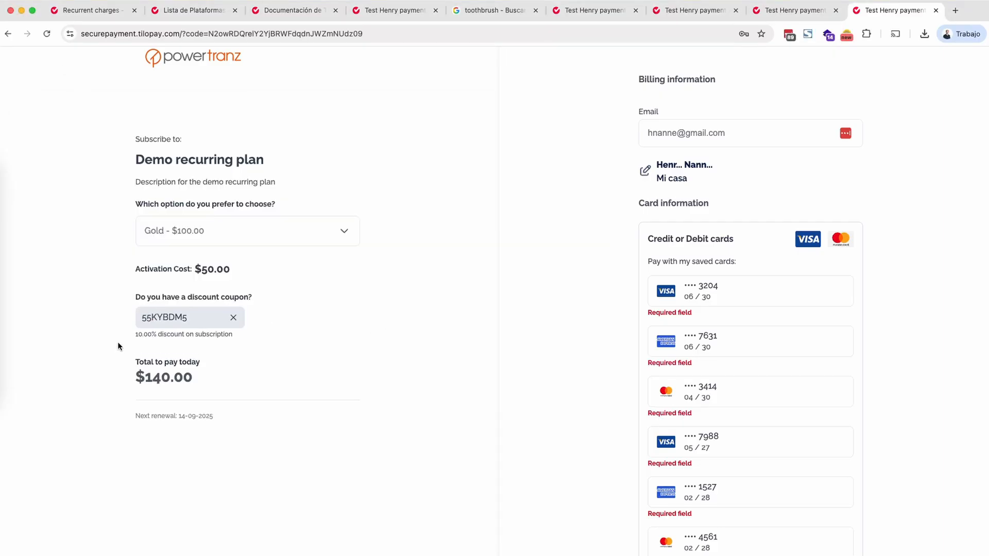
left_click_drag(146, 371, 171, 377)
scroll(515, 387, "down", 2)
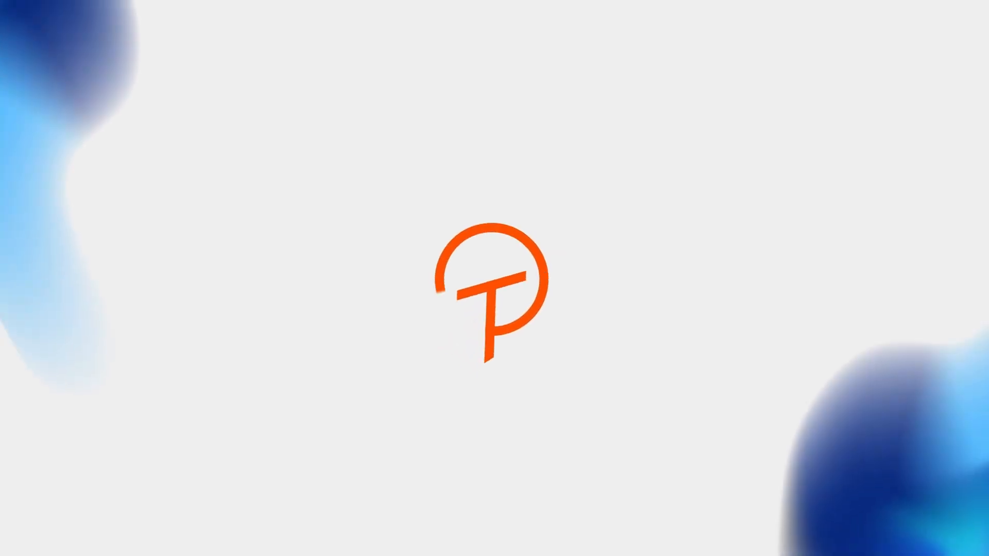